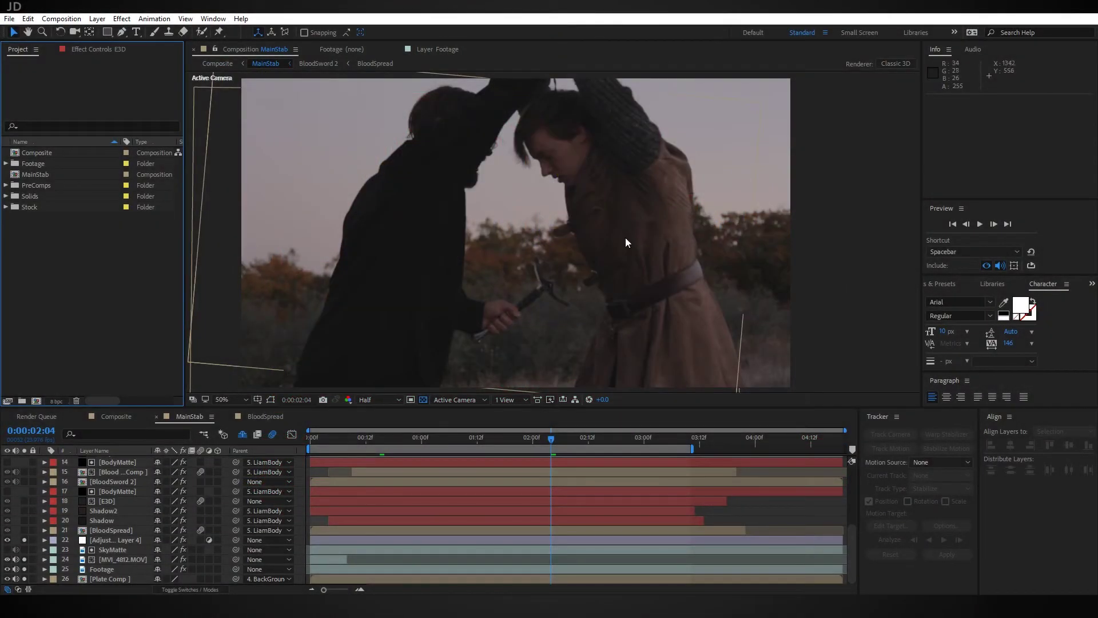
{"action": "left_click", "coordinate": [616, 171]}
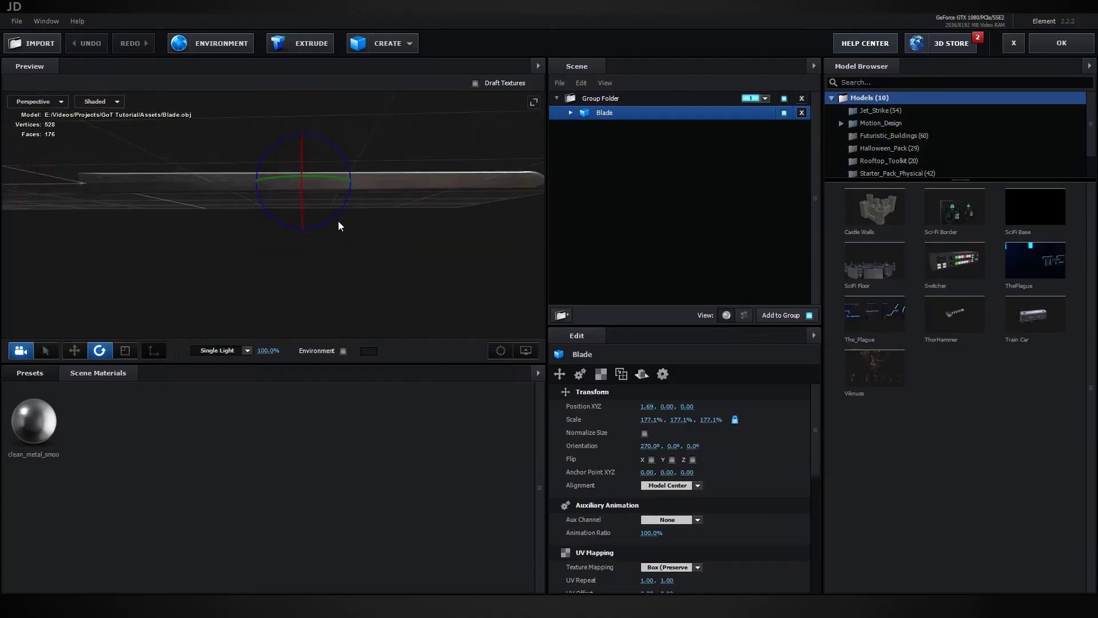
{"action": "left_click_drag", "start_coordinate": [338, 222], "coordinate": [372, 256]}
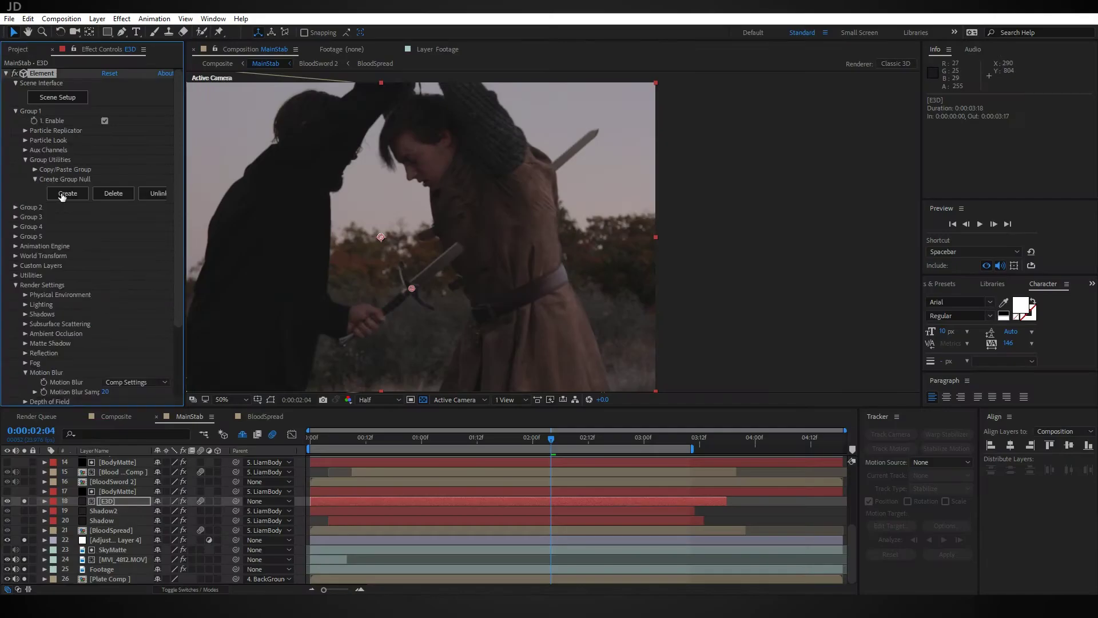
{"action": "scroll", "coordinate": [486, 303], "scroll_direction": "up", "scroll_amount": 2}
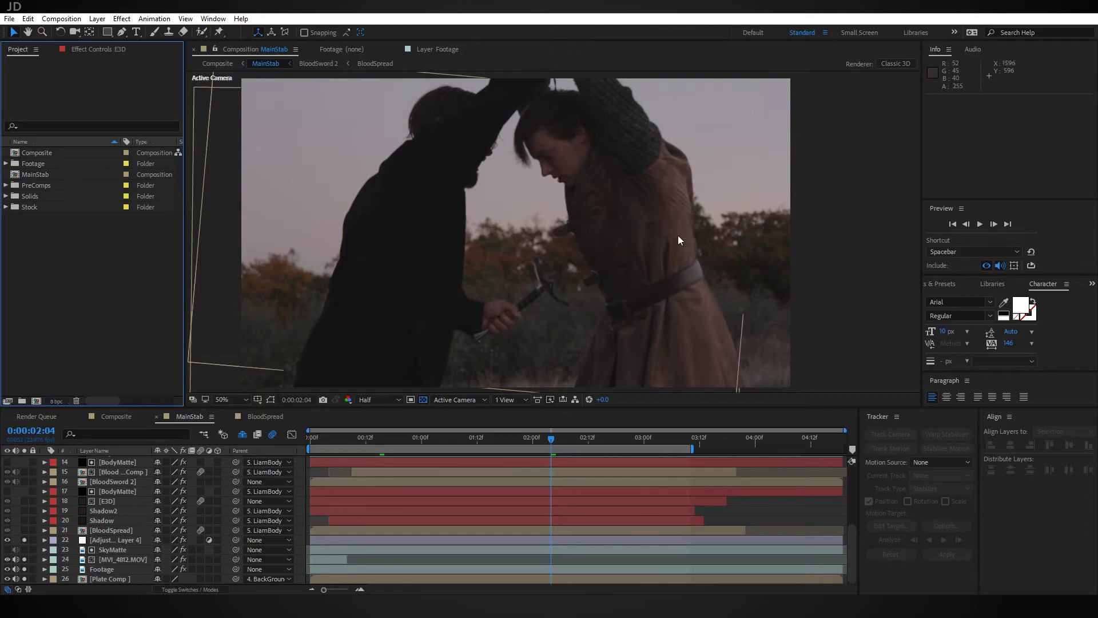
Solo only the Plate Comp layer to view the clean background plate, and undo the solo
{"action": "left_click", "coordinate": [25, 578], "text": "alt"}
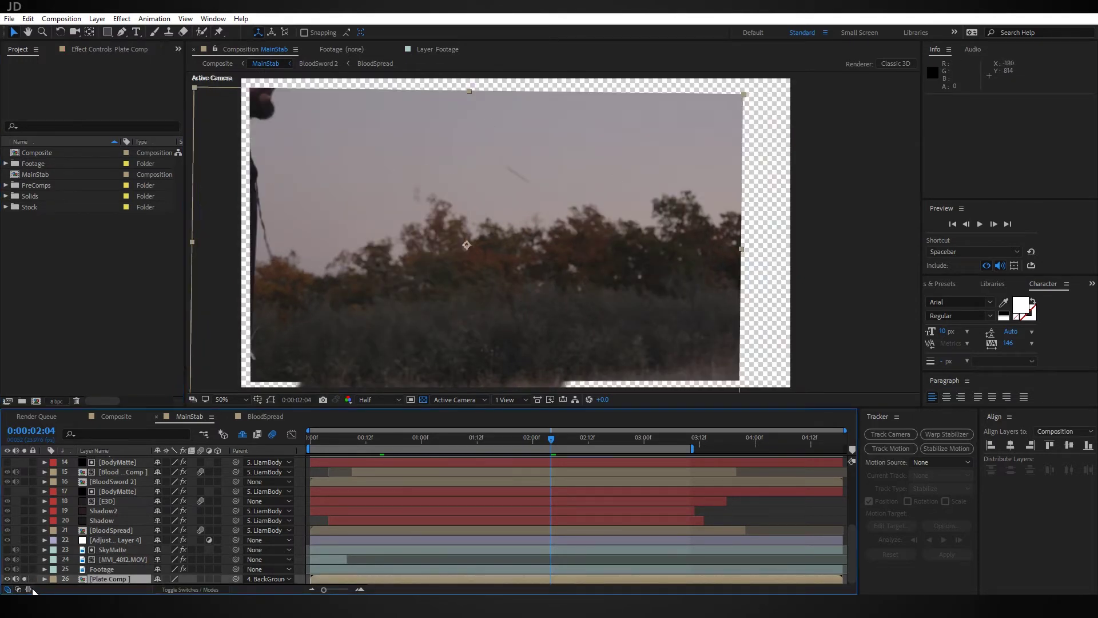
{"action": "key", "text": "ctrl+z"}
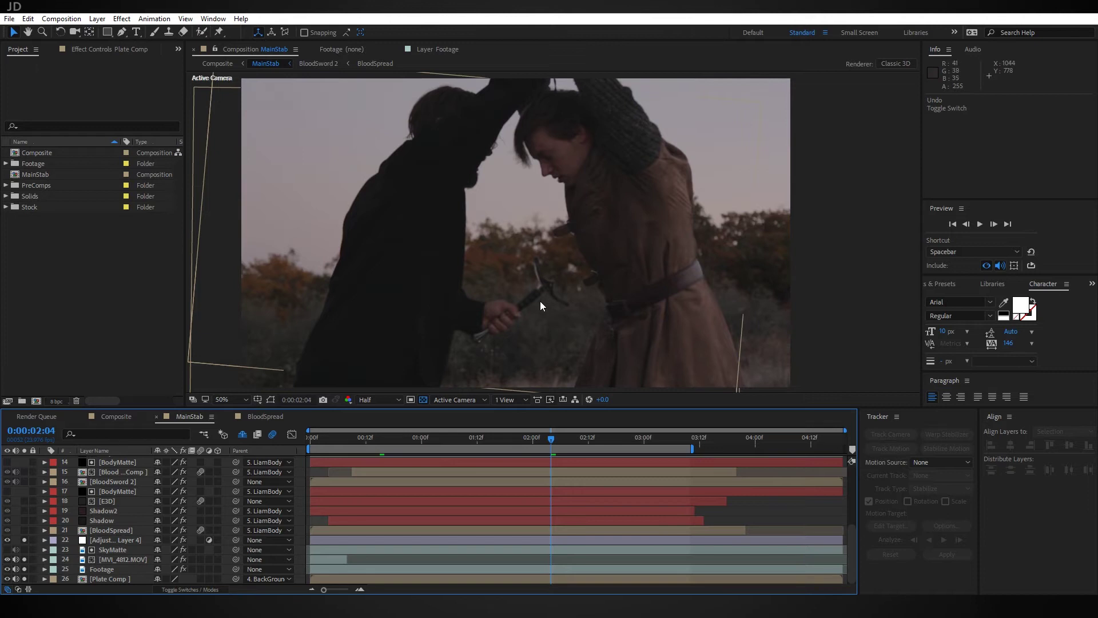
Show the E3D layer's effect settings and solo the layer together with the already soloed ones
{"action": "left_click", "coordinate": [153, 501]}
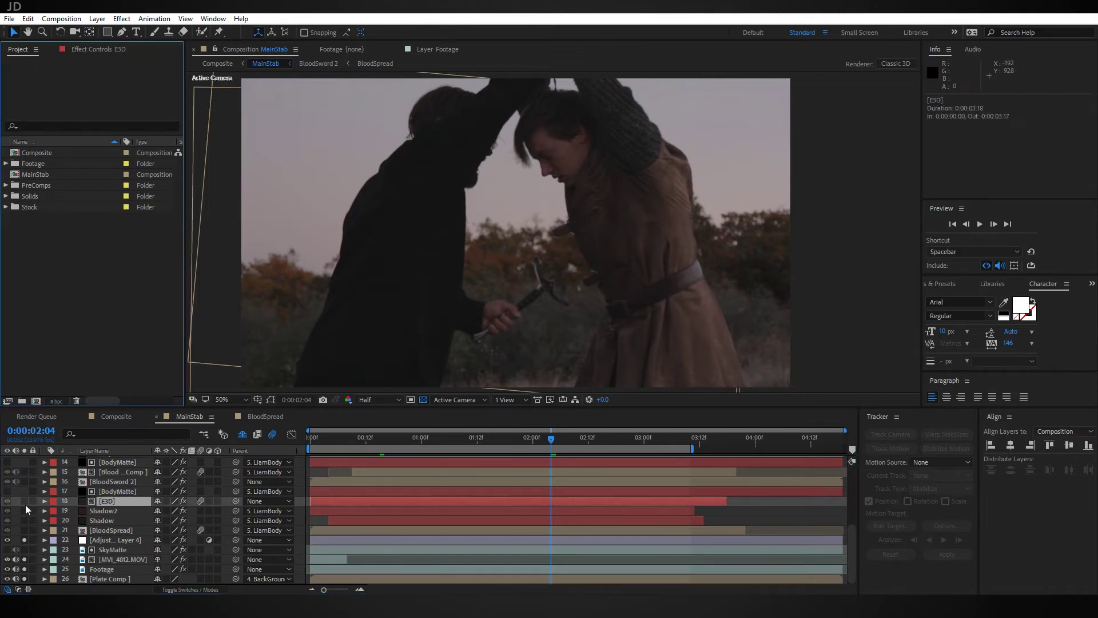
{"action": "left_click", "coordinate": [107, 51]}
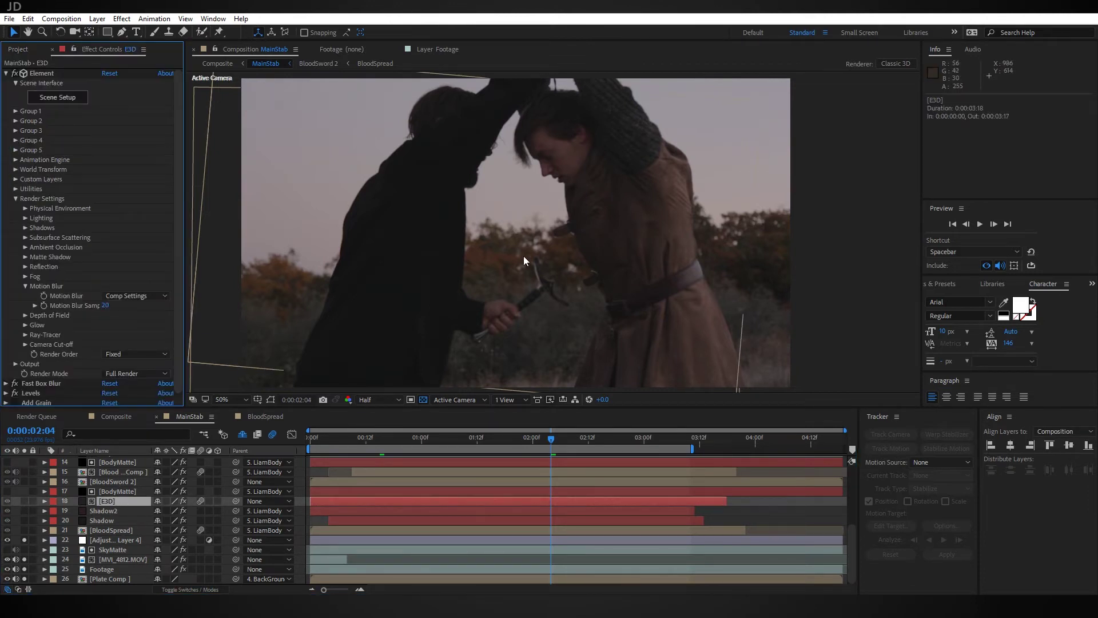
{"action": "left_click", "coordinate": [24, 501]}
Open Element's scene setup from the E3D layer and examine the Blade model from several angles
{"action": "left_click", "coordinate": [84, 98]}
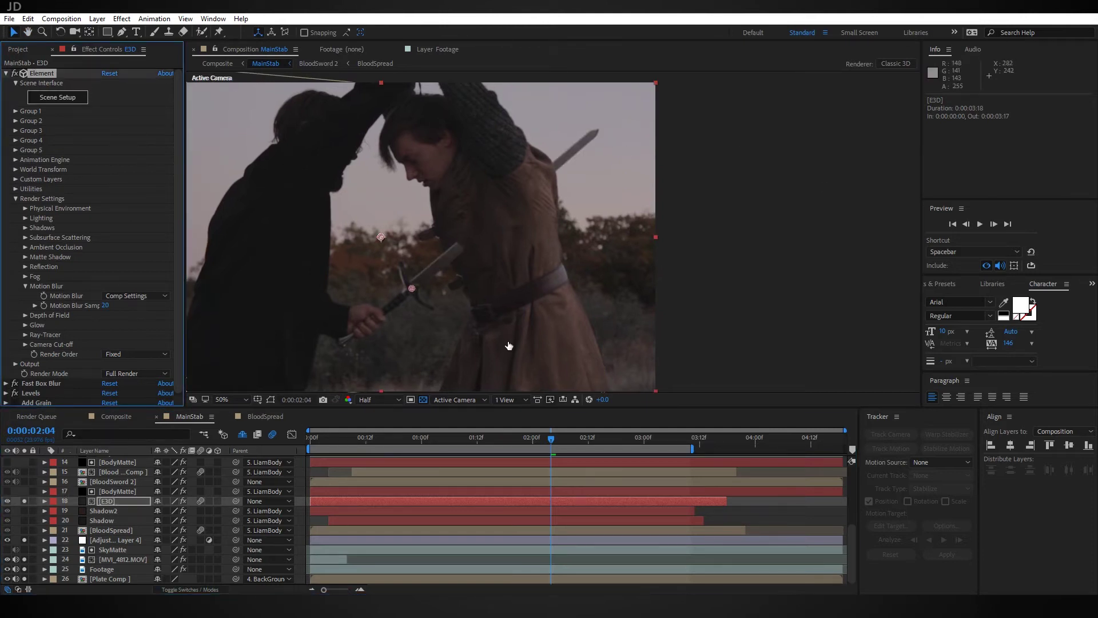
{"action": "left_click", "coordinate": [343, 351]}
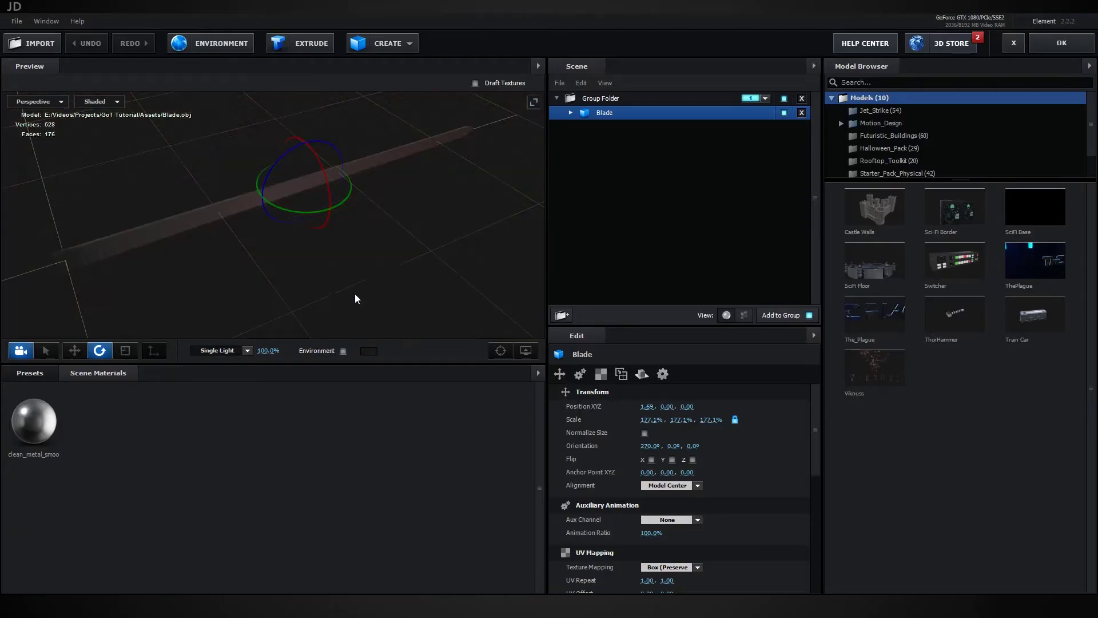
{"action": "mouse_move", "coordinate": [368, 260]}
{"action": "left_mouse_down"}
{"action": "mouse_move", "coordinate": [319, 231]}
{"action": "mouse_move", "coordinate": [346, 226]}
{"action": "mouse_move", "coordinate": [375, 241]}
{"action": "left_mouse_up"}
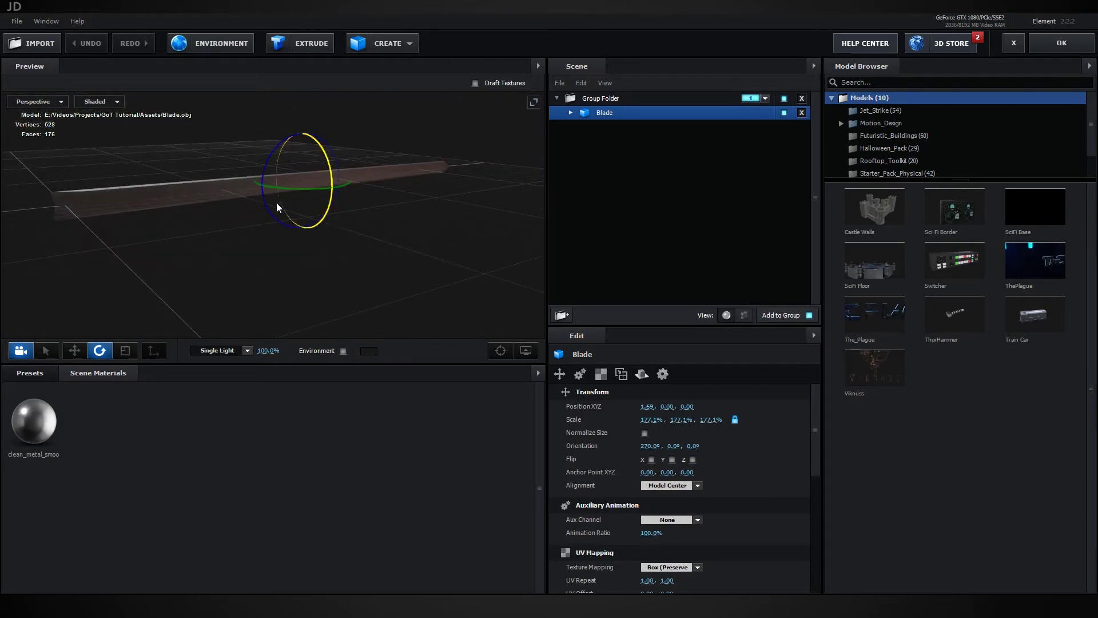
{"action": "left_click_drag", "start_coordinate": [277, 202], "coordinate": [370, 257]}
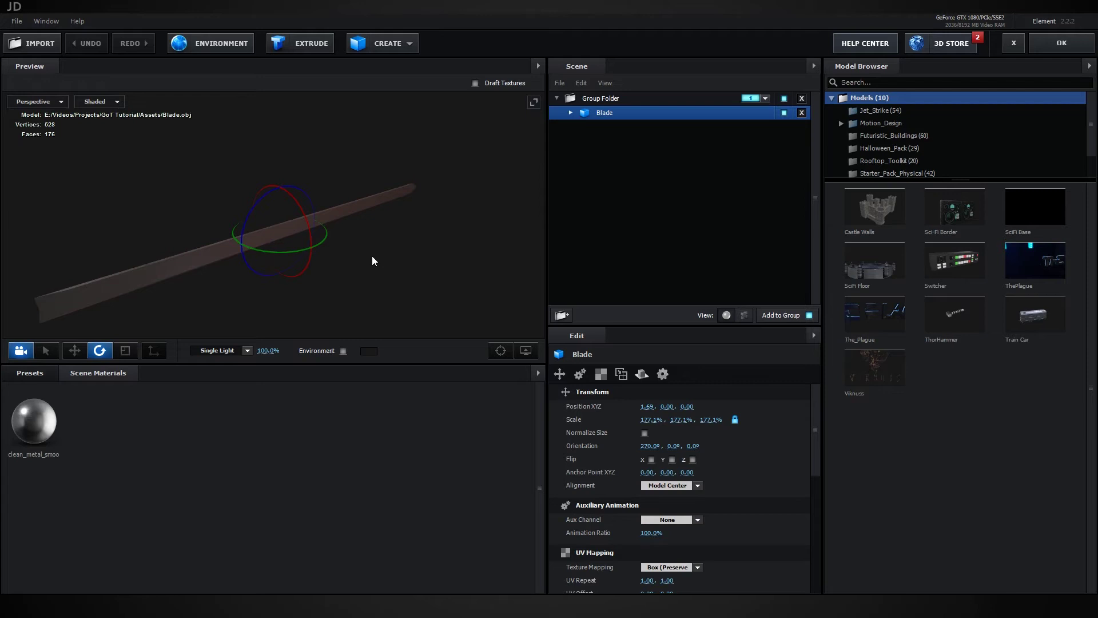
{"action": "left_click_drag", "start_coordinate": [373, 255], "coordinate": [329, 128]}
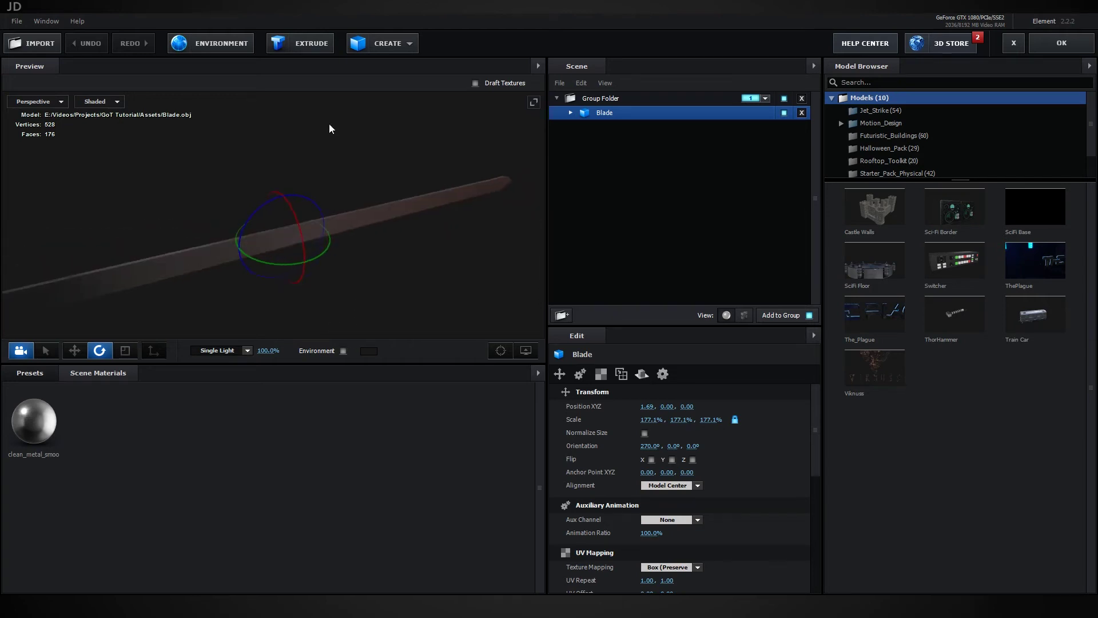
Check the Custom Layer 1 footage used as the environment texture, and accept the dialog and the scene setup
{"action": "left_click", "coordinate": [228, 48]}
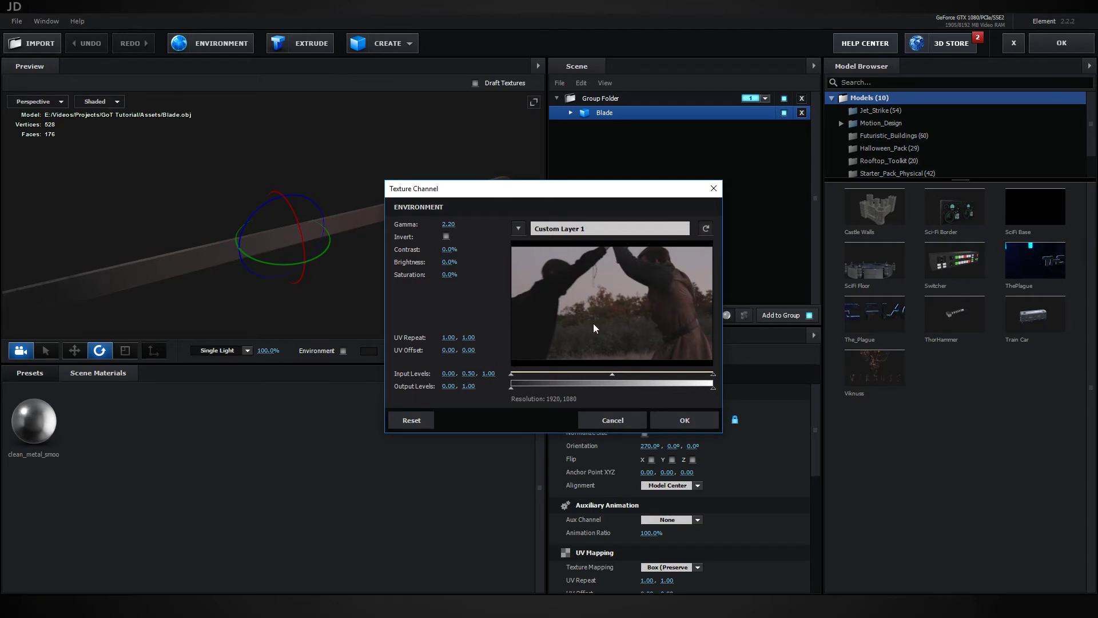
{"action": "left_click", "coordinate": [708, 412]}
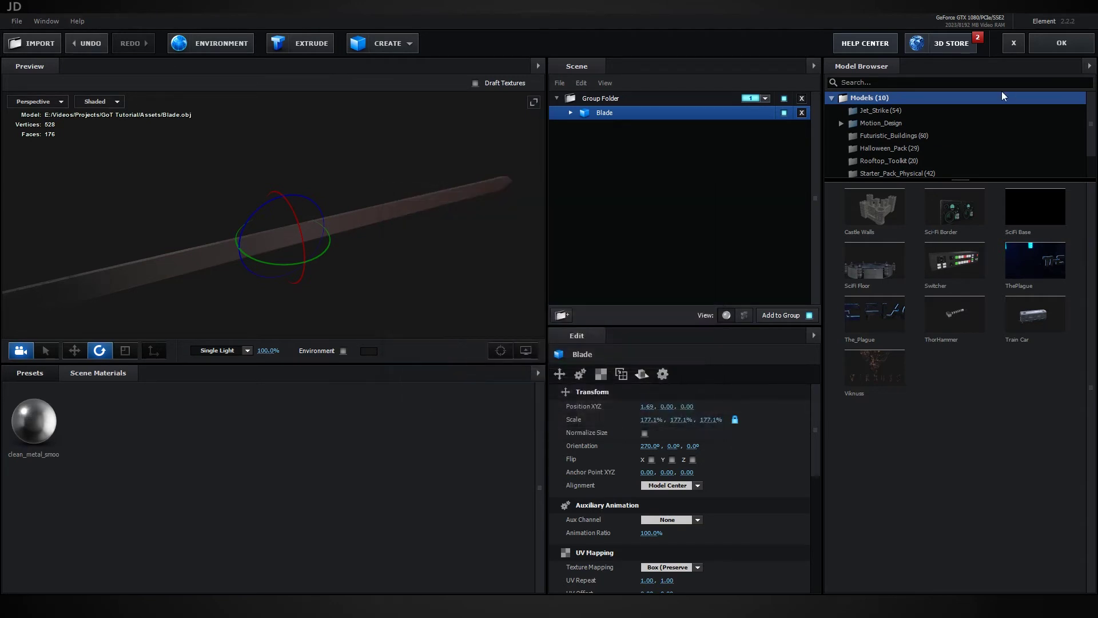
{"action": "left_click", "coordinate": [1038, 42]}
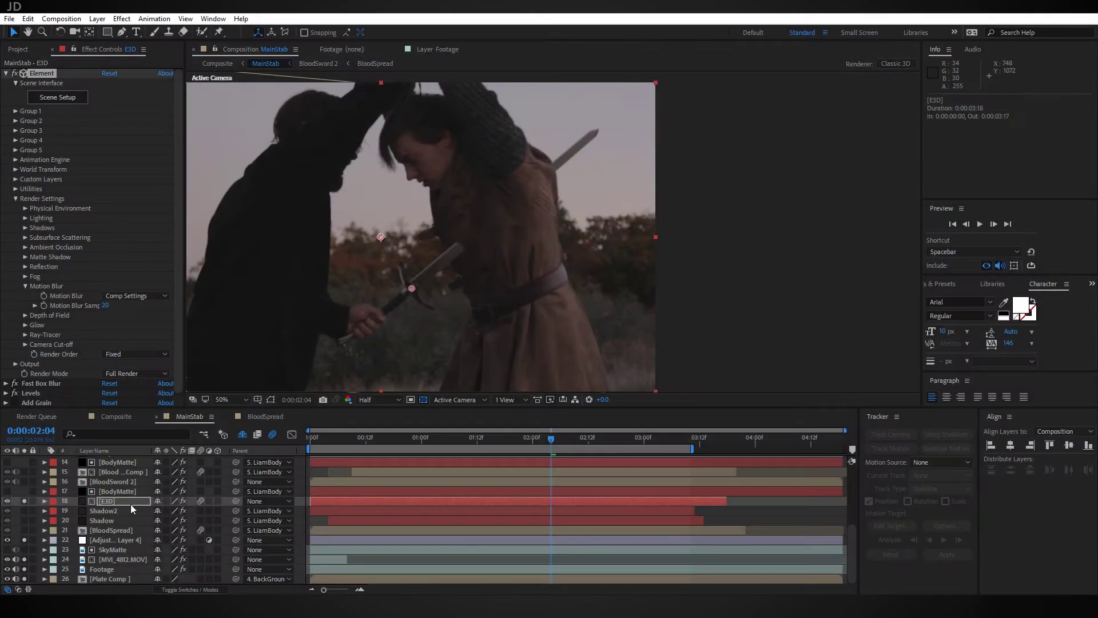
Expand Element's Group 1 to its Create Group Null utility, and select the HiltMove null layer
{"action": "left_click", "coordinate": [17, 112]}
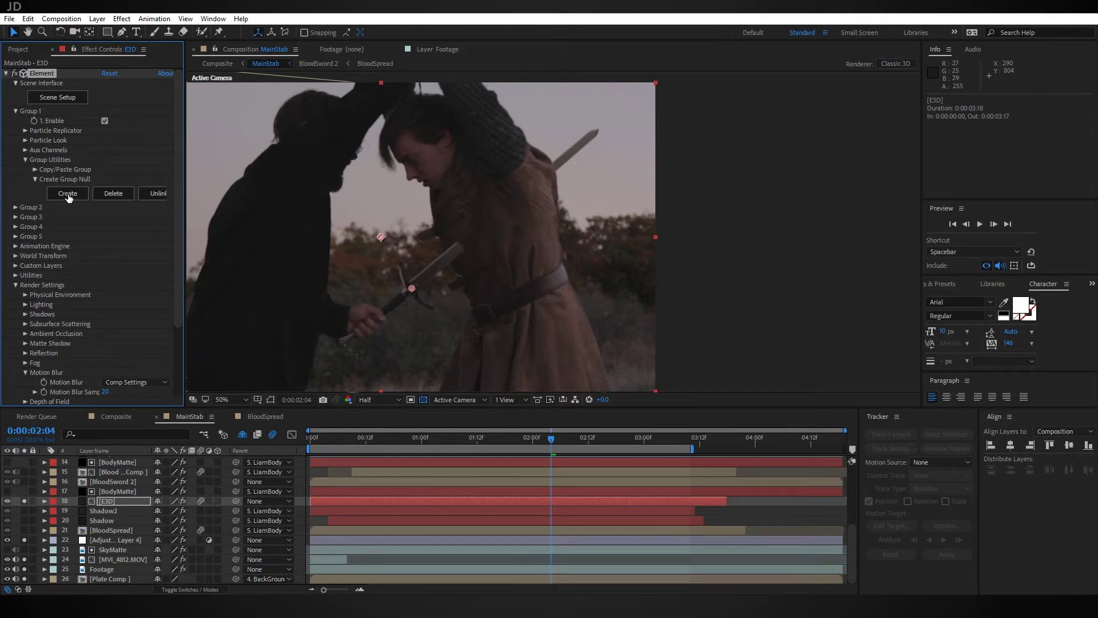
{"action": "scroll", "coordinate": [142, 499], "scroll_direction": "up", "scroll_amount": 5}
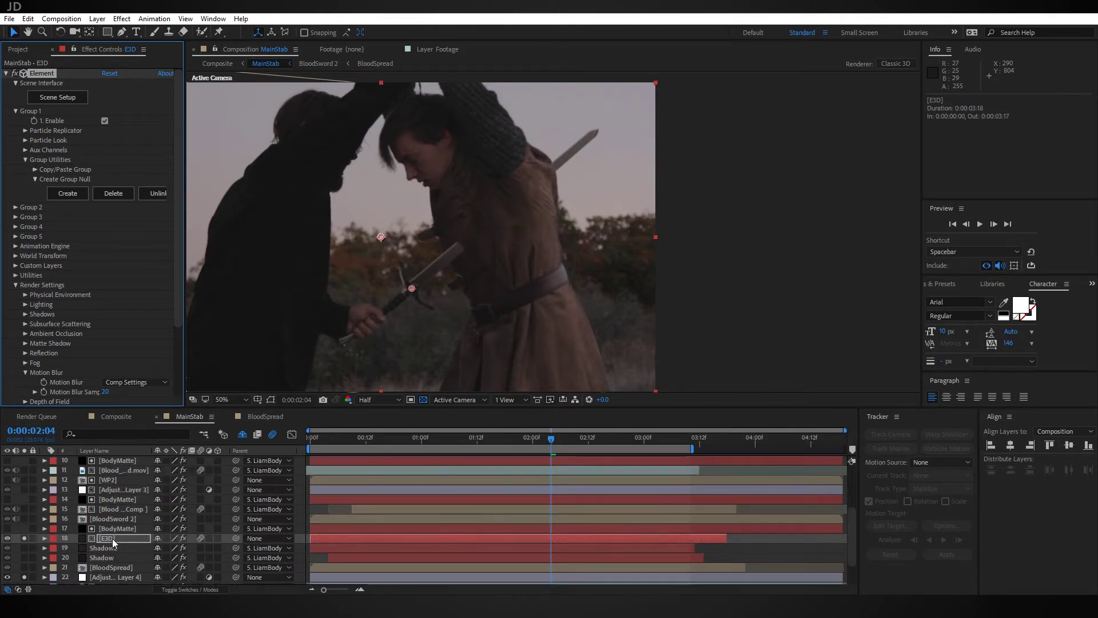
{"action": "scroll", "coordinate": [118, 536], "scroll_direction": "up", "scroll_amount": 2}
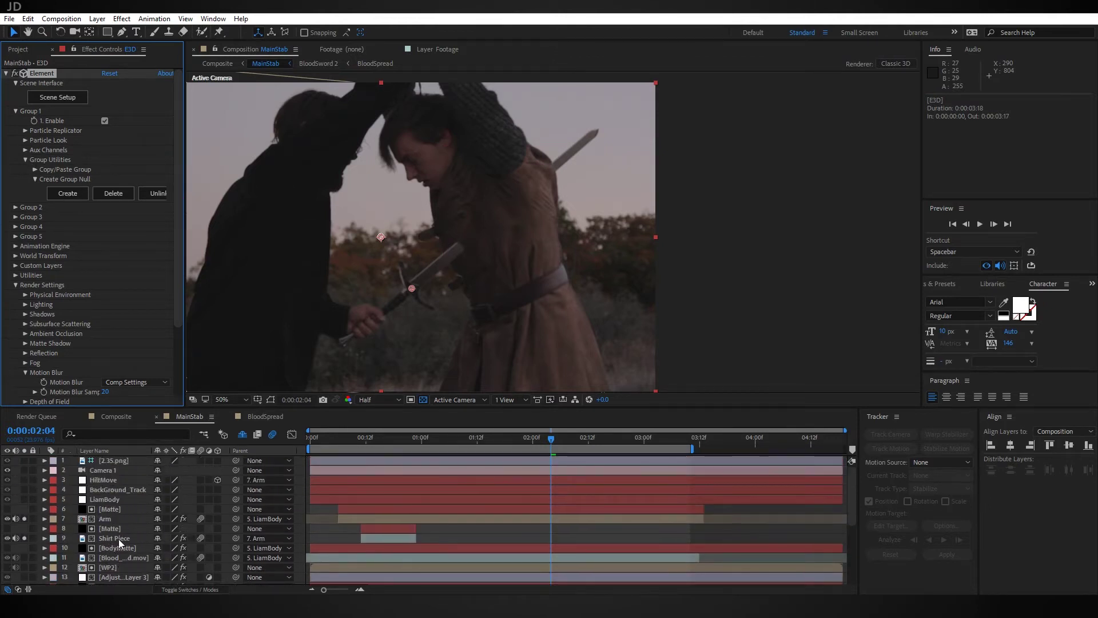
{"action": "left_click", "coordinate": [105, 479]}
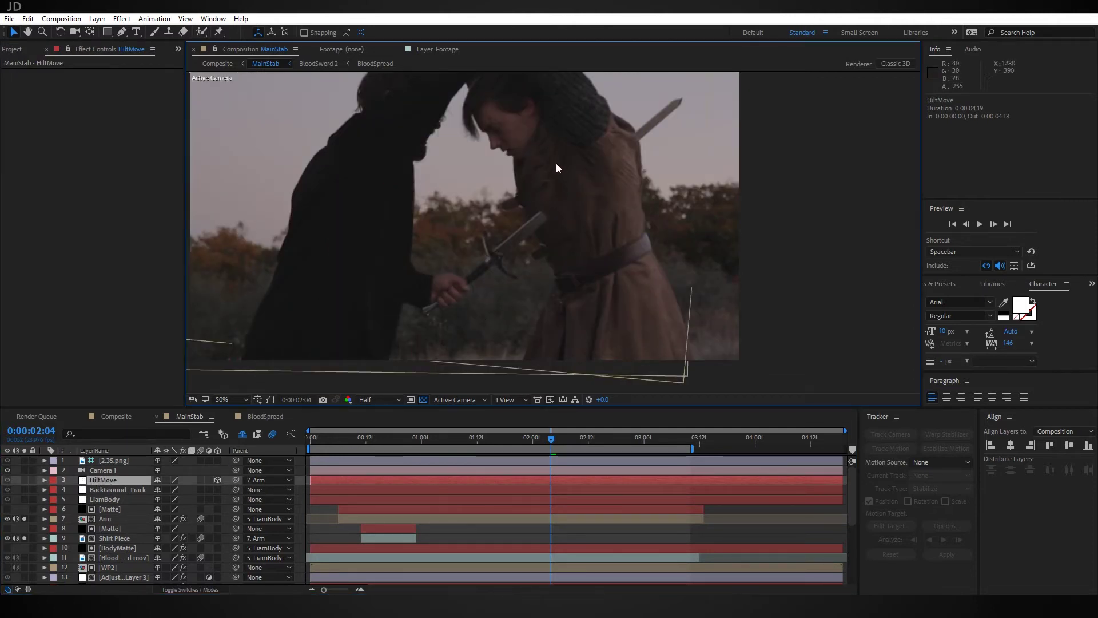
Look closely at the sword hilt and toggle the Arm layer's solo off and on to compare the shot
{"action": "left_click_drag", "start_coordinate": [523, 187], "coordinate": [478, 186]}
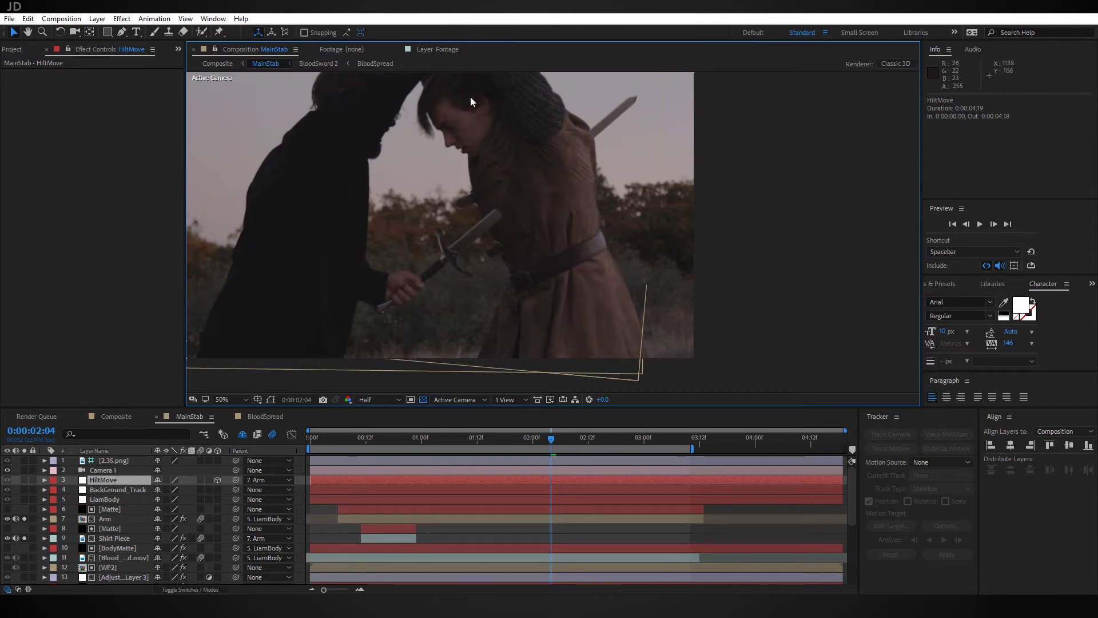
{"action": "scroll", "coordinate": [498, 286], "scroll_direction": "up", "scroll_amount": 2}
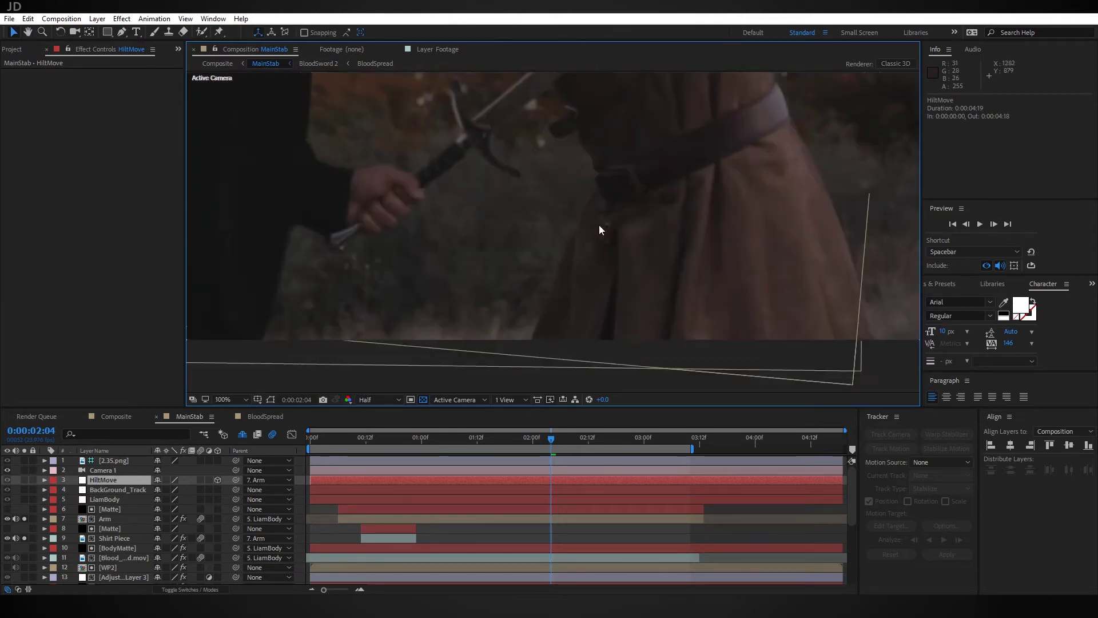
{"action": "scroll", "coordinate": [24, 491], "scroll_direction": "down", "scroll_amount": 1}
{"action": "left_click", "coordinate": [24, 490]}
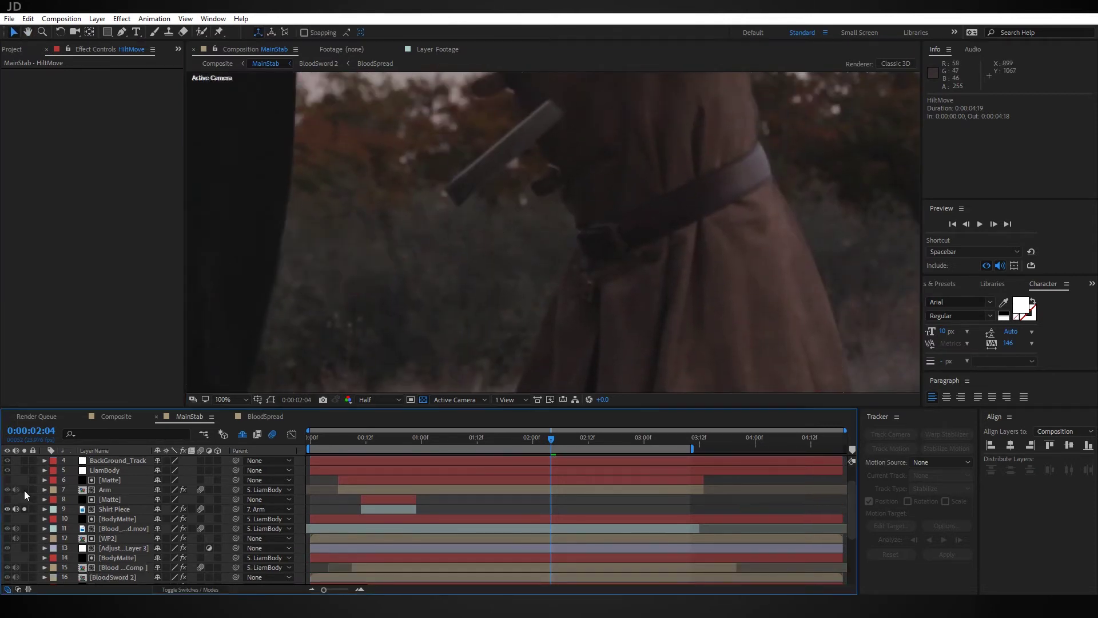
{"action": "left_click", "coordinate": [24, 489]}
{"action": "left_click", "coordinate": [24, 490]}
{"action": "left_click", "coordinate": [24, 489]}
Examine where the sword blade meets the front of the actor's body and where it exits his back
{"action": "left_click_drag", "start_coordinate": [629, 143], "coordinate": [485, 292]}
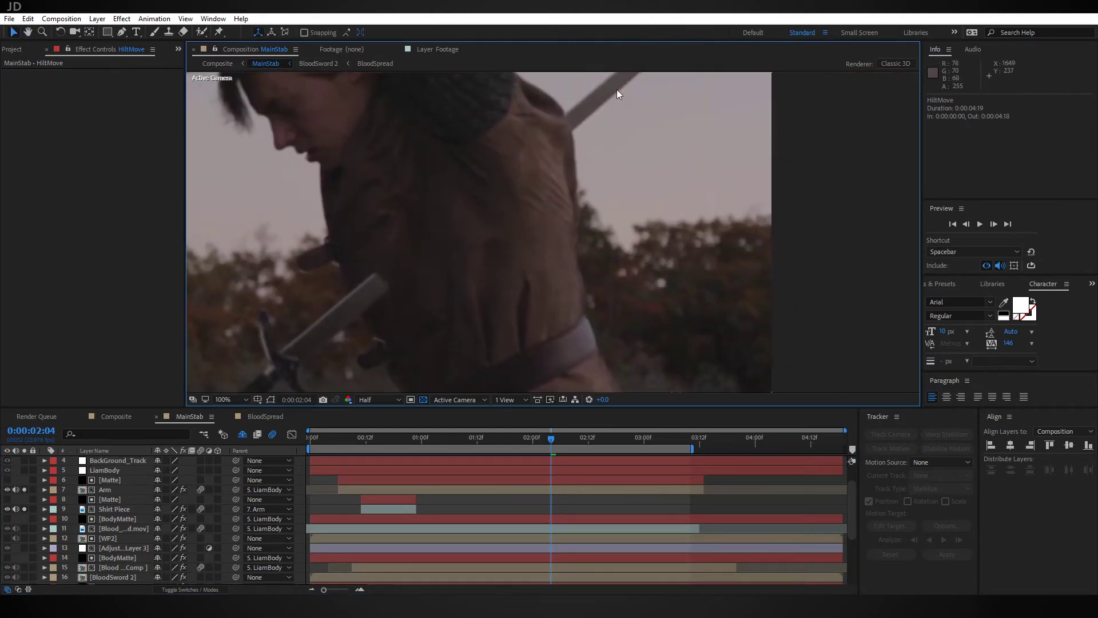
{"action": "left_click_drag", "start_coordinate": [333, 337], "coordinate": [428, 232]}
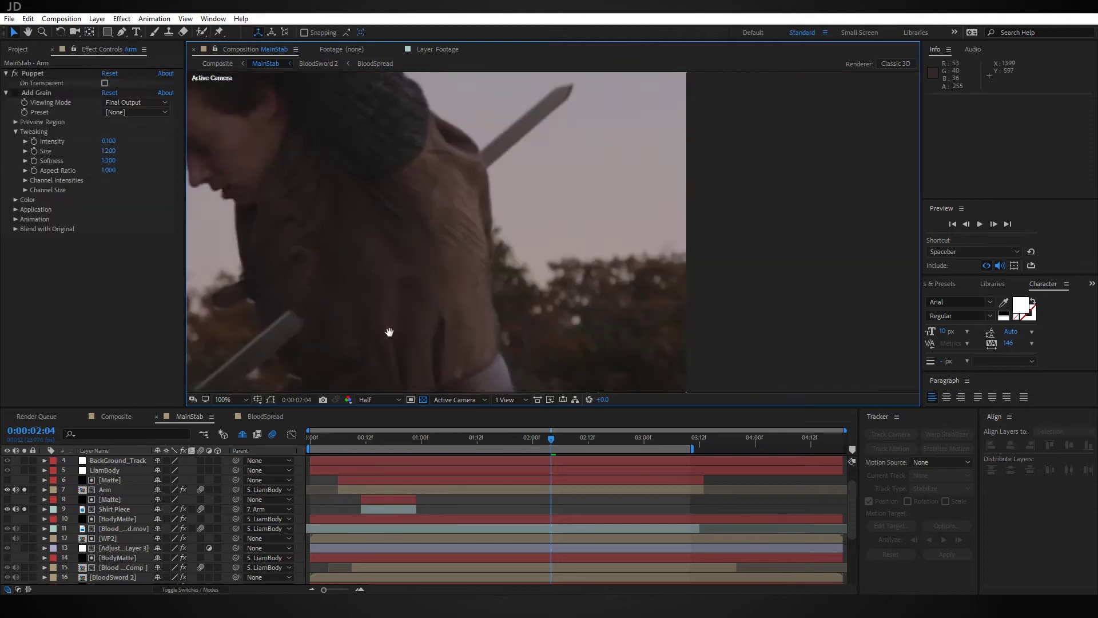
{"action": "left_click_drag", "start_coordinate": [387, 331], "coordinate": [372, 309]}
{"action": "key", "text": "v"}
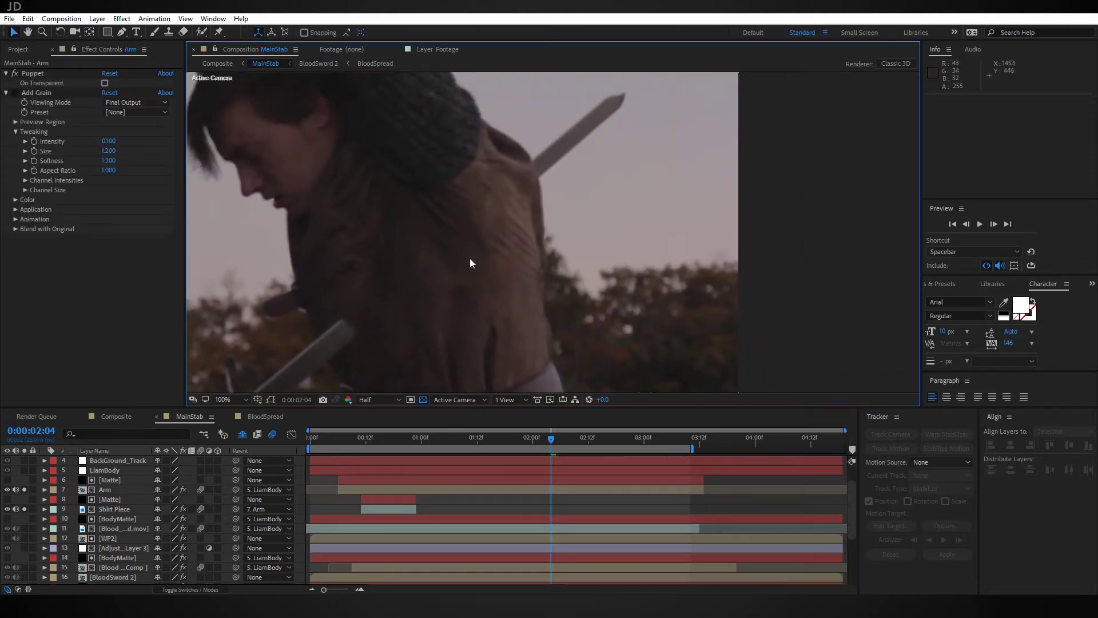
{"action": "left_click_drag", "start_coordinate": [455, 316], "coordinate": [488, 238]}
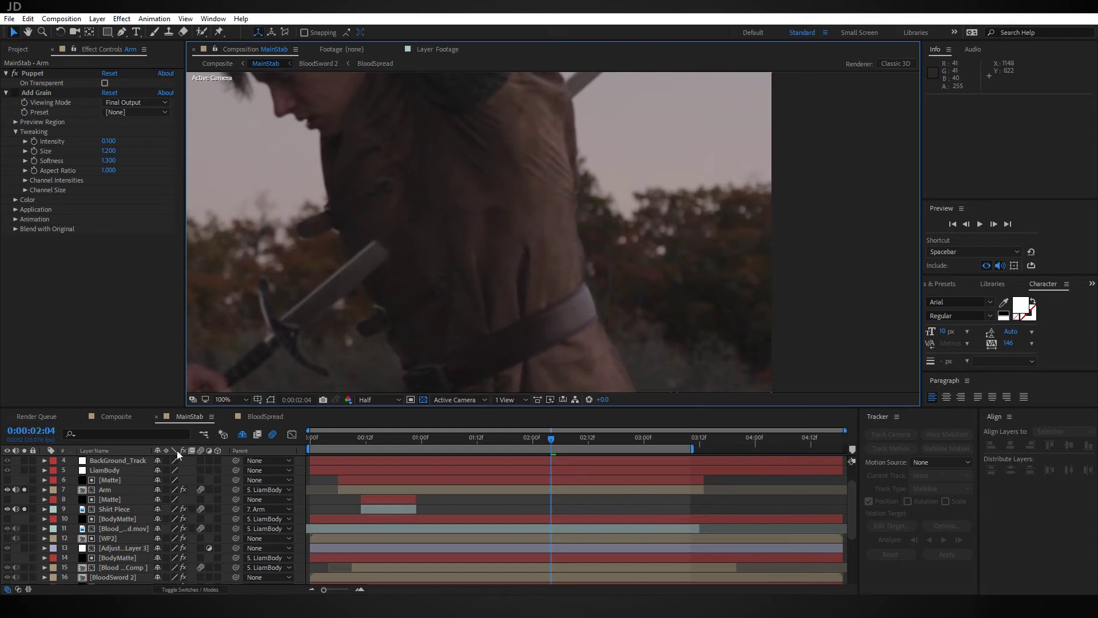
Select the BodyMatte layer directly above E3D and solo it exclusively
{"action": "scroll", "coordinate": [147, 497], "scroll_direction": "down", "scroll_amount": 2}
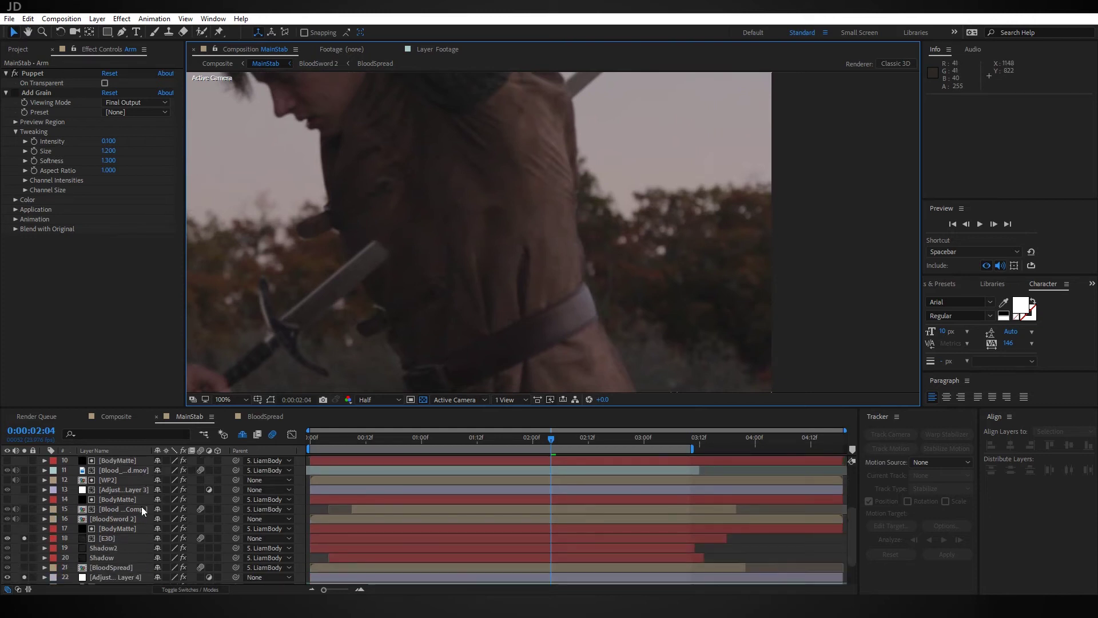
{"action": "left_click", "coordinate": [118, 527]}
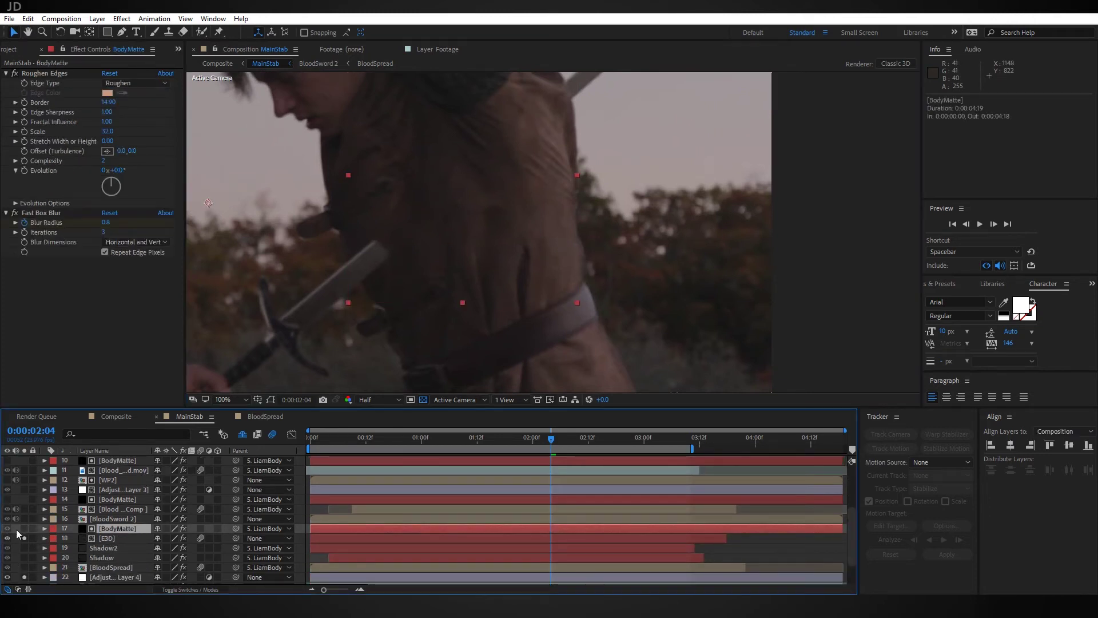
{"action": "left_click", "coordinate": [24, 528], "text": "alt"}
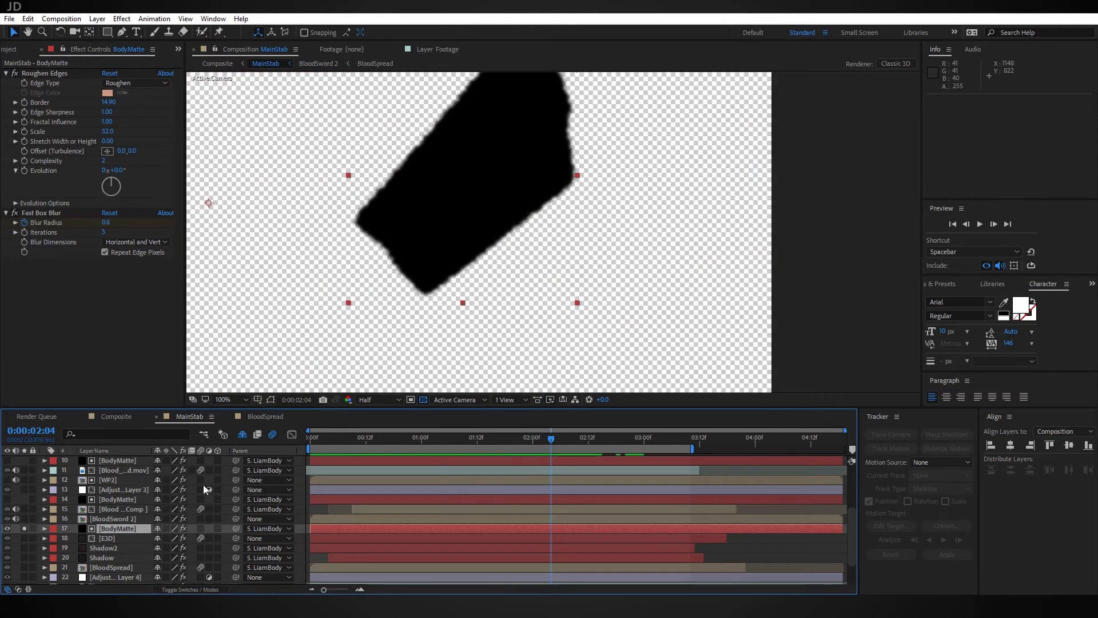
Inspect the outline and roughened edges of the soloed BodyMatte shape
{"action": "left_click_drag", "start_coordinate": [495, 223], "coordinate": [462, 269]}
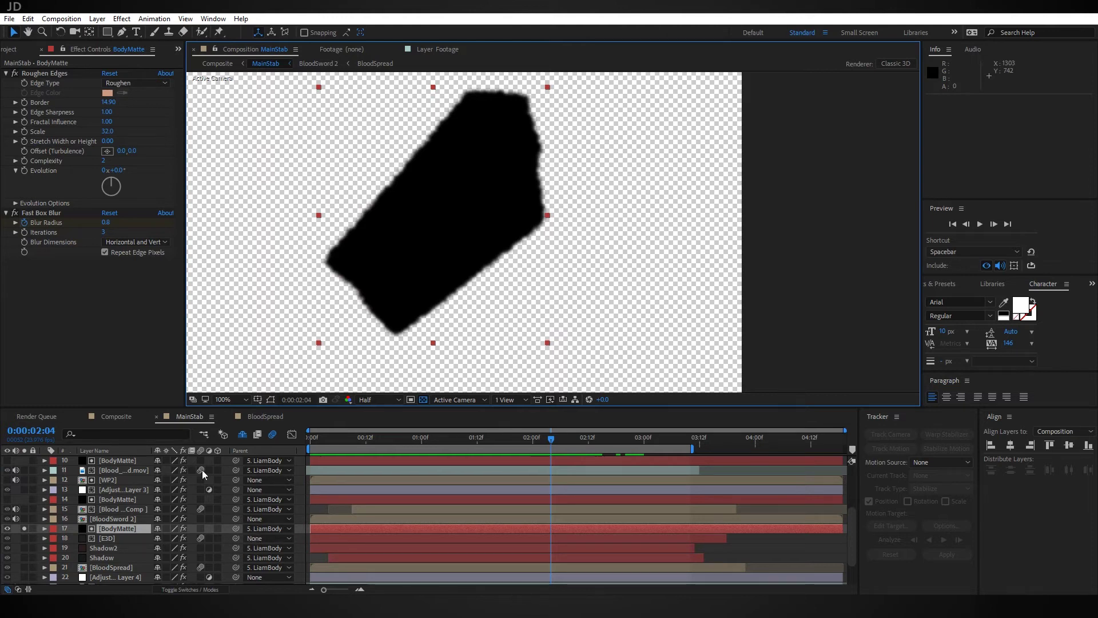
{"action": "scroll", "coordinate": [505, 223], "scroll_direction": "down", "scroll_amount": 1}
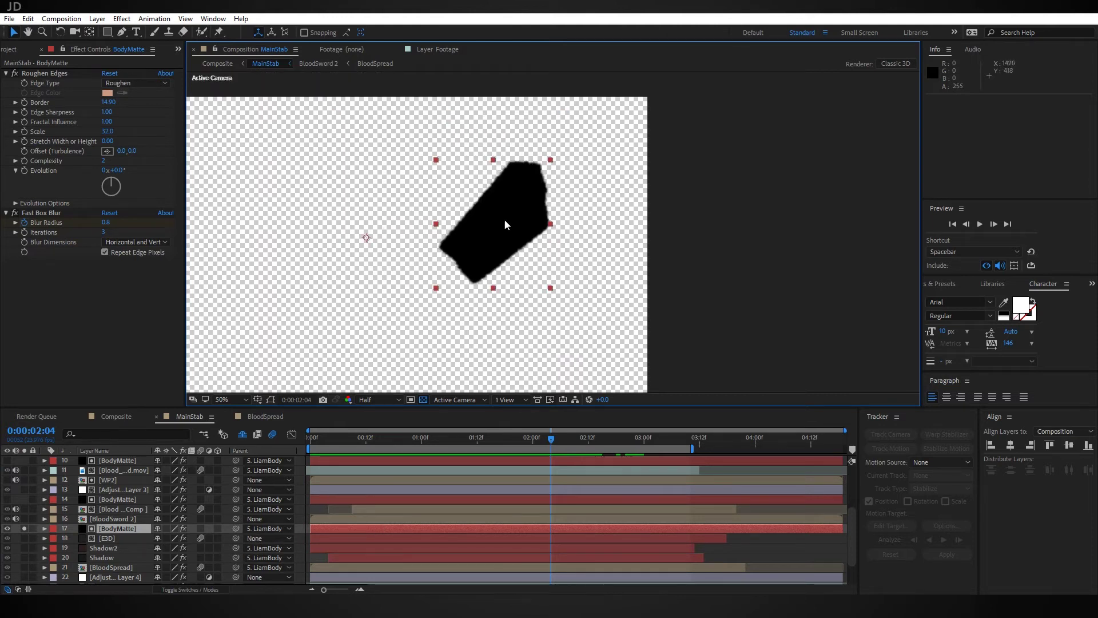
{"action": "left_click_drag", "start_coordinate": [493, 227], "coordinate": [447, 269]}
{"action": "key", "text": "v"}
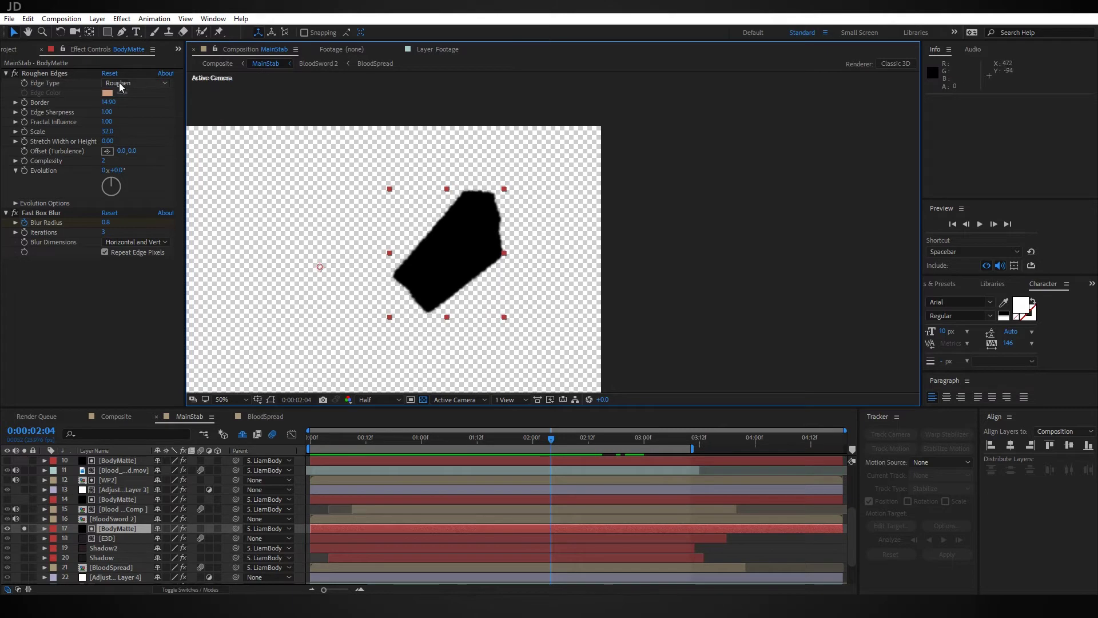
{"action": "key", "text": "period"}
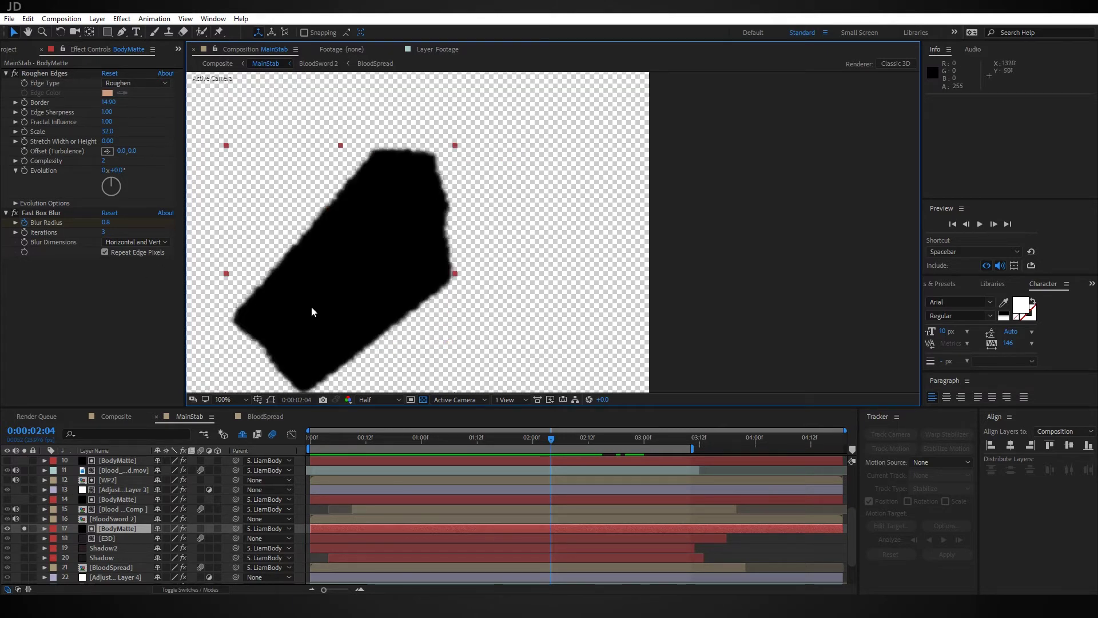
{"action": "left_click_drag", "start_coordinate": [311, 306], "coordinate": [409, 252]}
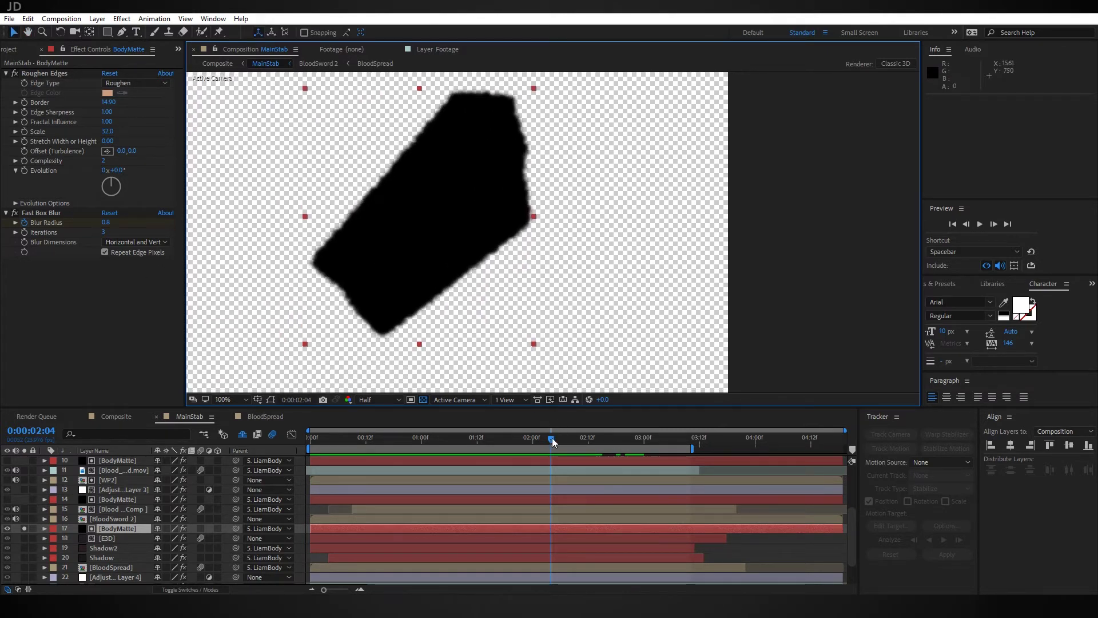
Scrub the soloed BodyMatte back to 0:00:00:23 and display the track matte setting of the E3D layer
{"action": "left_click_drag", "start_coordinate": [551, 452], "coordinate": [374, 479]}
{"action": "left_click", "coordinate": [127, 538]}
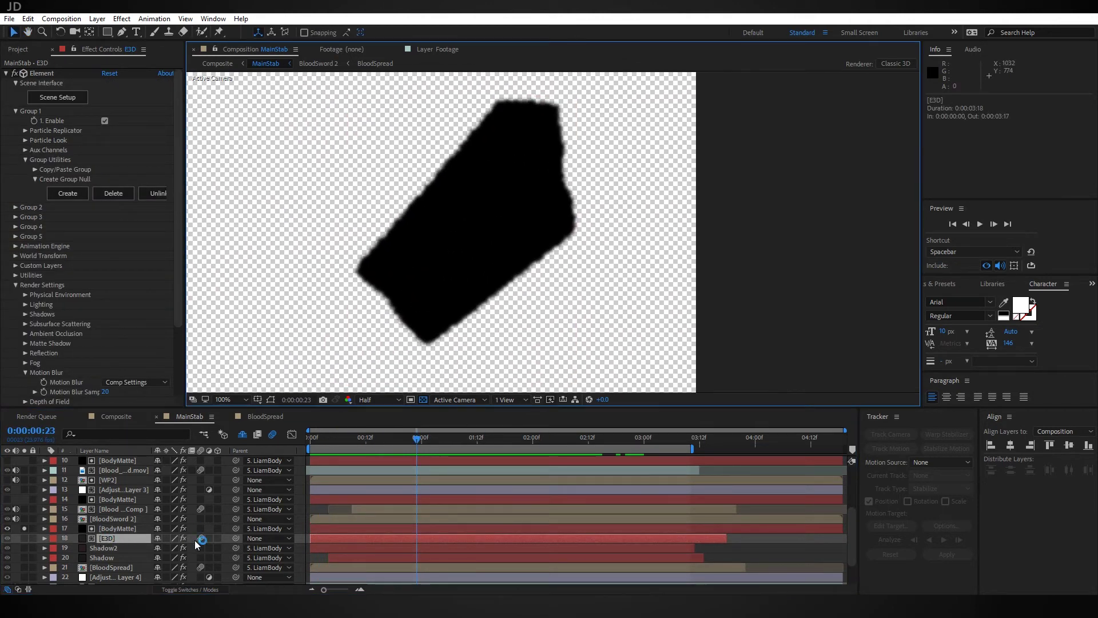
{"action": "left_click", "coordinate": [205, 588]}
{"action": "left_click", "coordinate": [206, 591]}
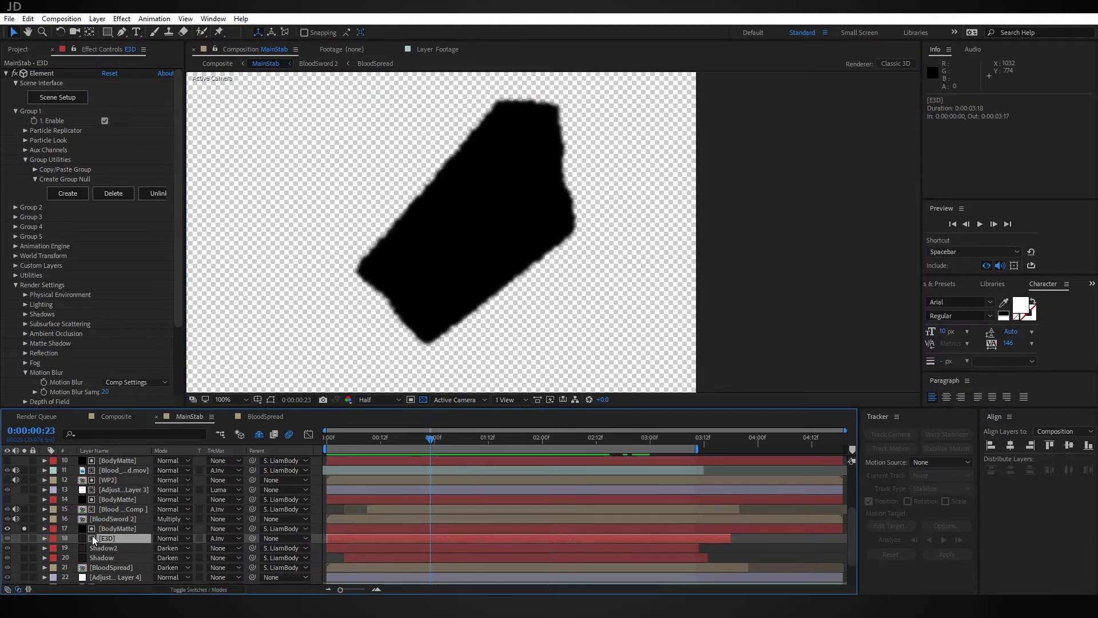
{"action": "left_click", "coordinate": [220, 539]}
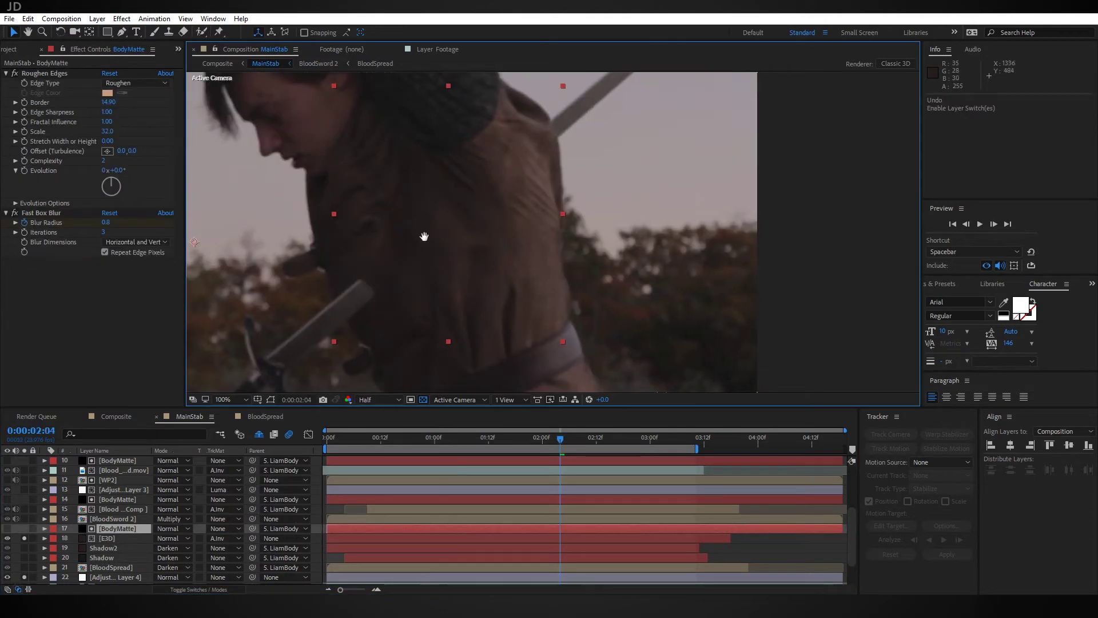
Examine how the matted sword meets the actor's torso in the MainStab shot
{"action": "left_click_drag", "start_coordinate": [423, 235], "coordinate": [496, 278]}
{"action": "scroll", "coordinate": [523, 227], "scroll_direction": "down", "scroll_amount": 1}
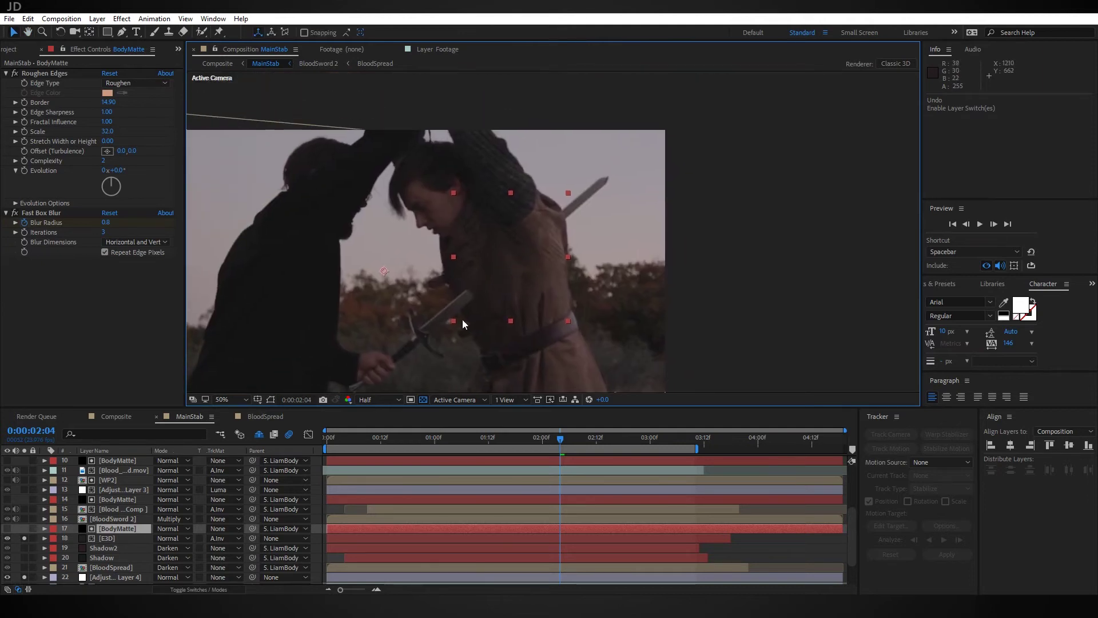
{"action": "left_click_drag", "start_coordinate": [462, 319], "coordinate": [507, 226]}
{"action": "scroll", "coordinate": [435, 307], "scroll_direction": "up", "scroll_amount": 2}
{"action": "key", "text": "v"}
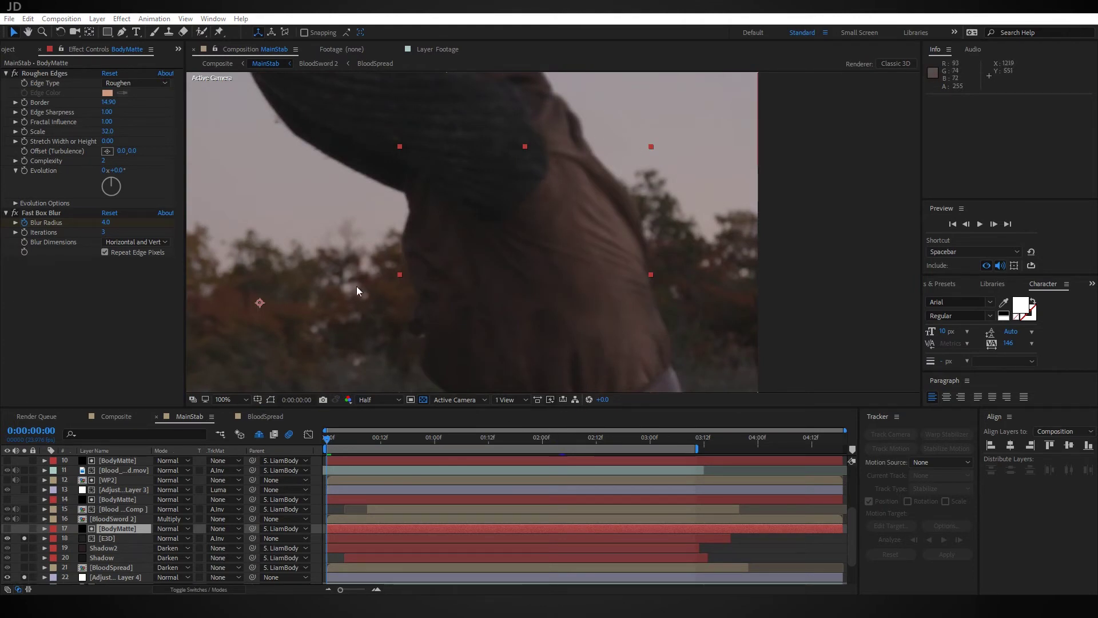
{"action": "left_click_drag", "start_coordinate": [552, 309], "coordinate": [519, 234]}
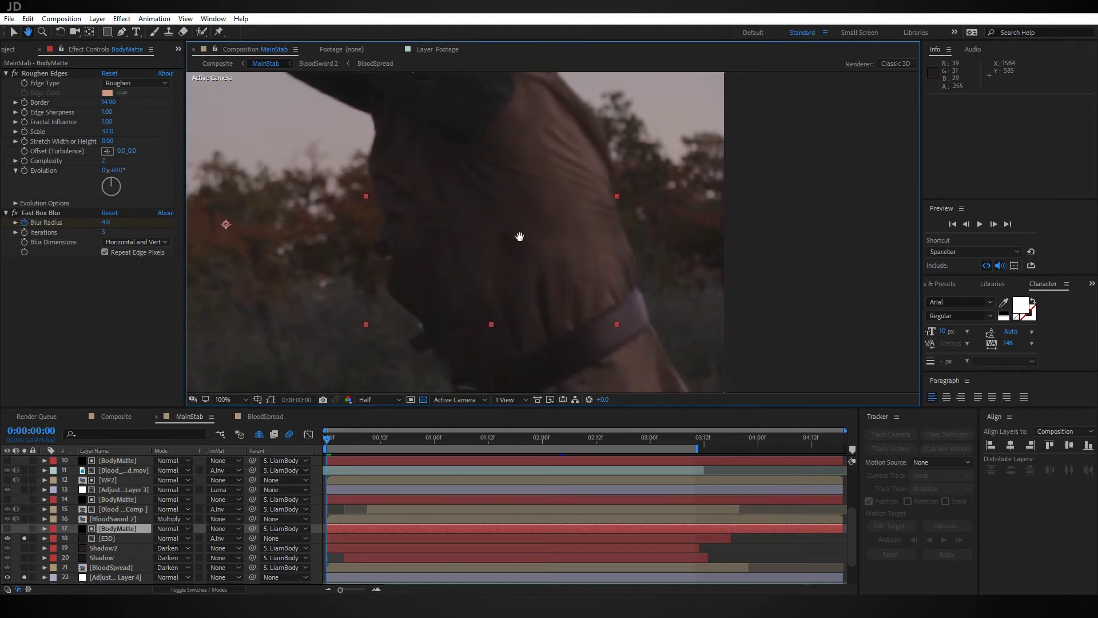
Open the BloodSpread composition, select Deep Red Solid 1 and scrub its animated mask to 0:00:02:13
{"action": "left_click", "coordinate": [260, 415]}
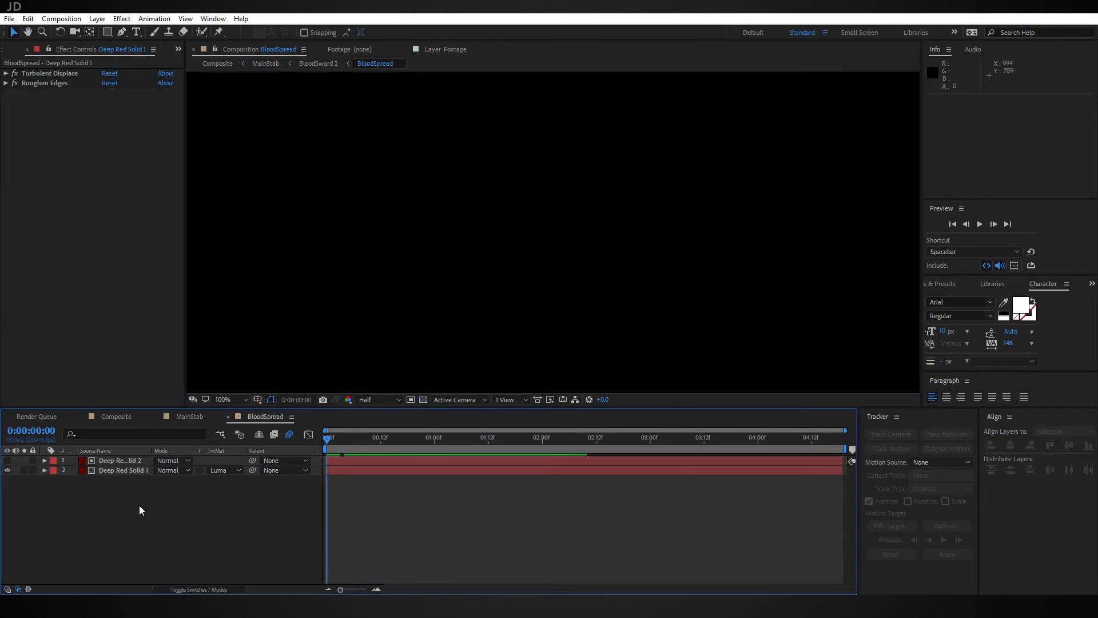
{"action": "left_click", "coordinate": [132, 470]}
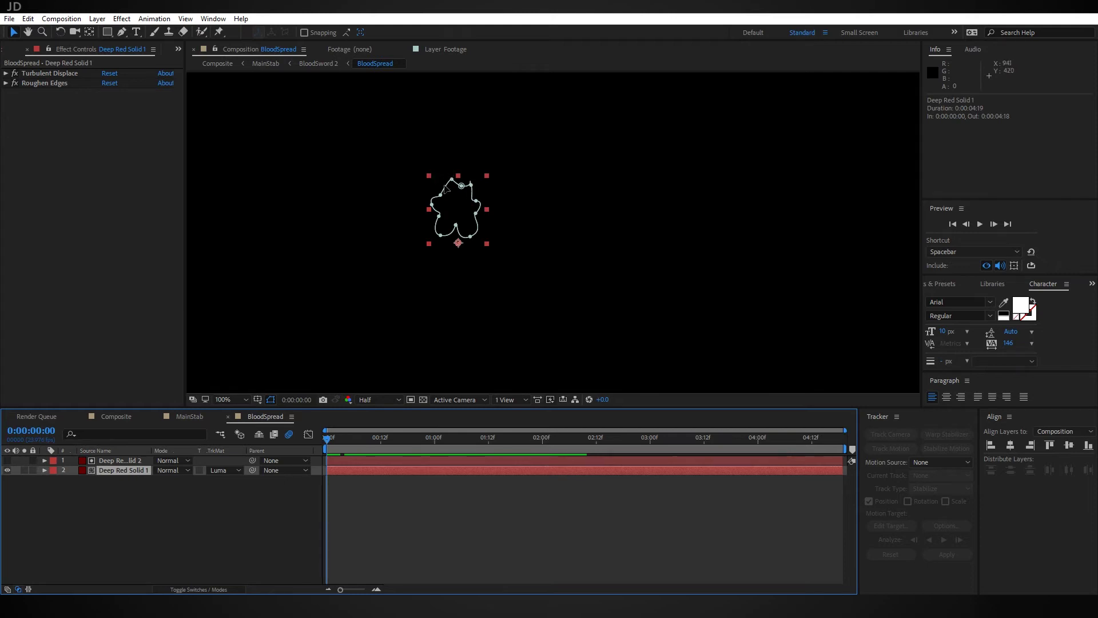
{"action": "left_click_drag", "start_coordinate": [337, 435], "coordinate": [600, 472]}
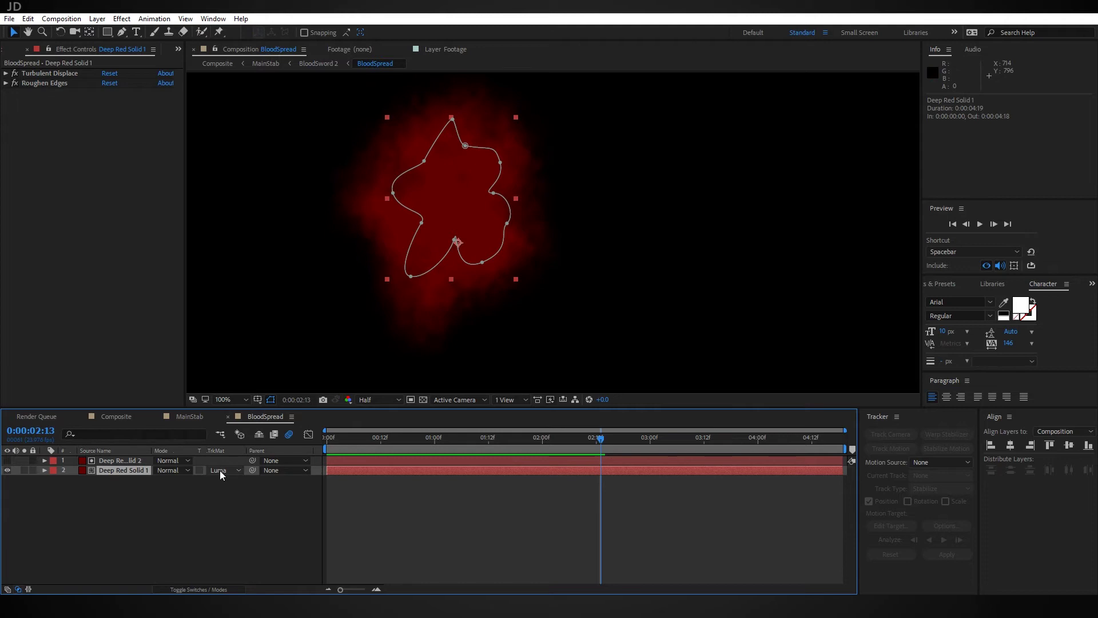
Briefly reveal the Deep Red Solid 2 matte layer and try Deep Red Solid 1 with No Track Matte
{"action": "left_click", "coordinate": [7, 460]}
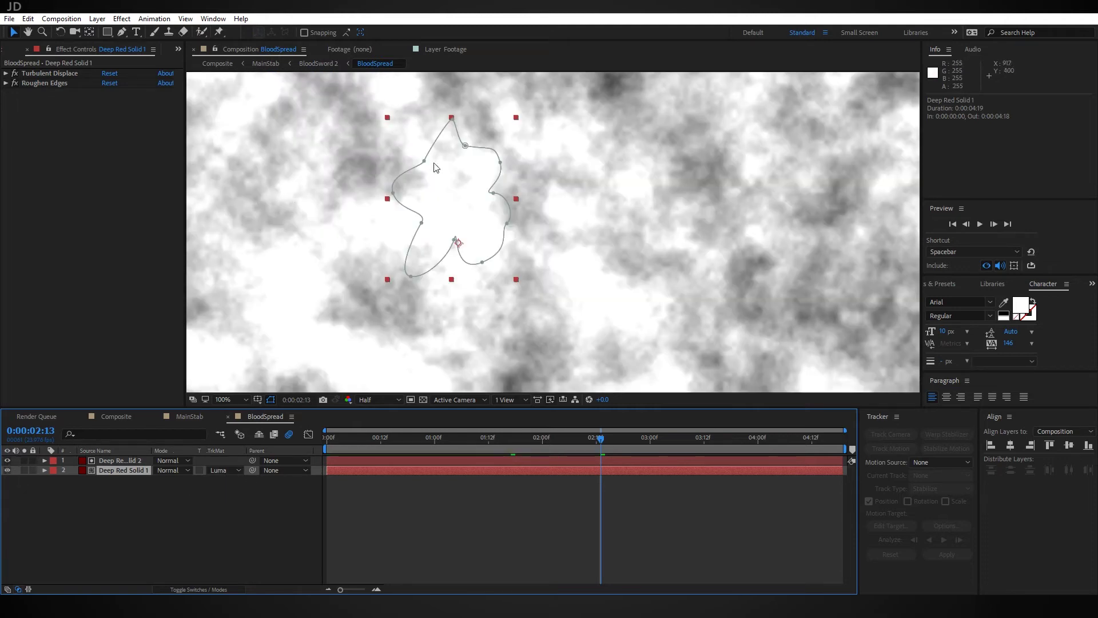
{"action": "left_click", "coordinate": [7, 460]}
{"action": "left_click", "coordinate": [232, 471]}
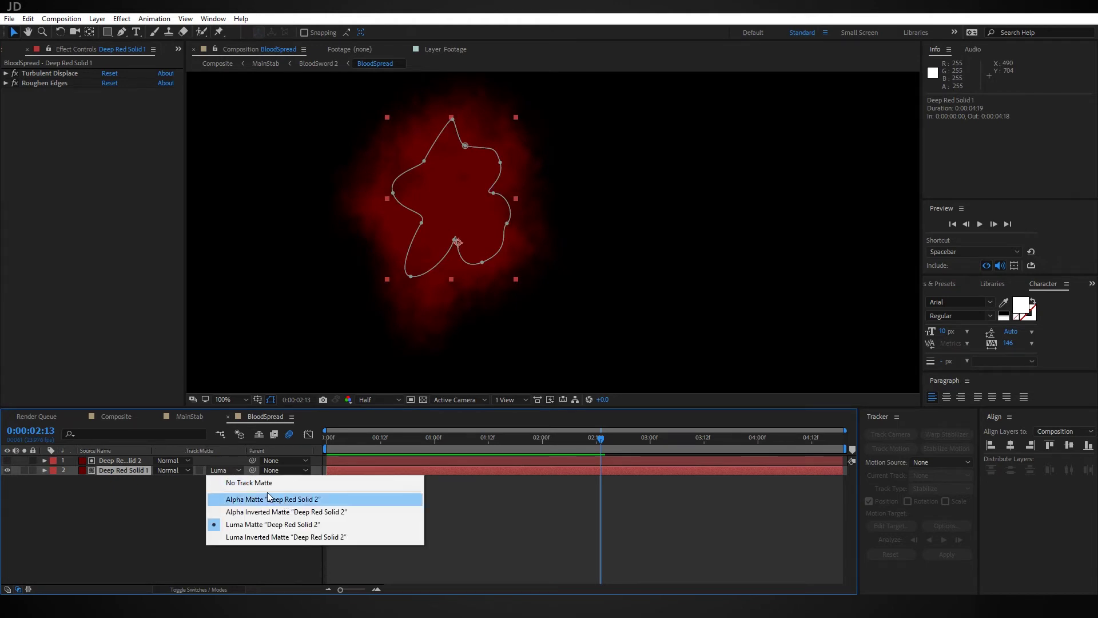
{"action": "left_click", "coordinate": [259, 482]}
{"action": "key", "text": "ctrl+z"}
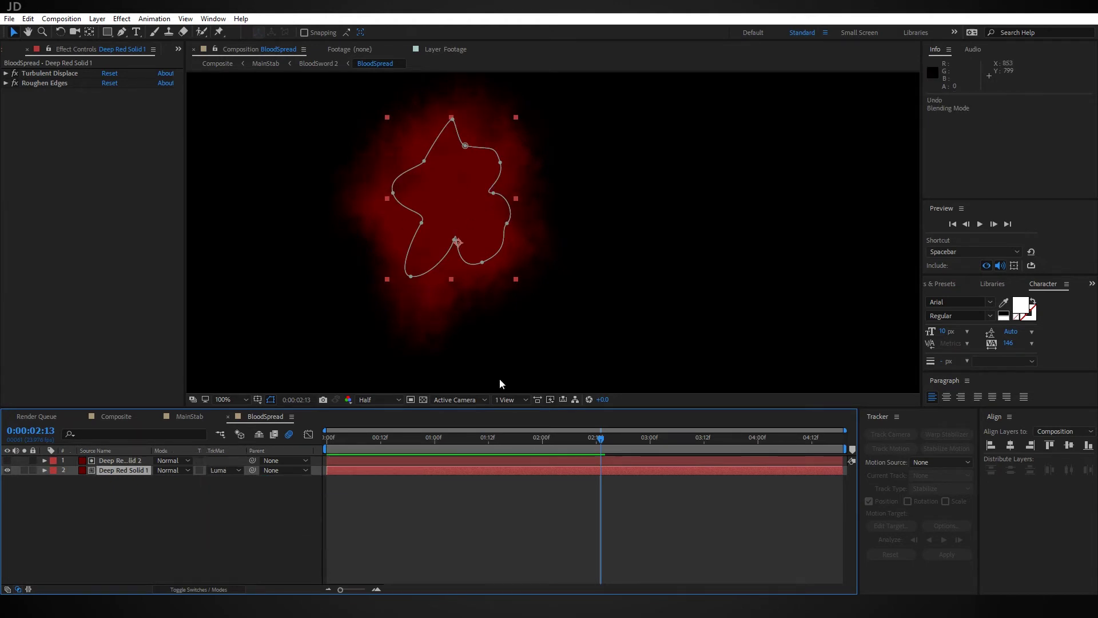
Move to 0:00:01:10, return to the MainStab composition and select the BloodSpread layer with its layer switches shown
{"action": "left_click_drag", "start_coordinate": [579, 447], "coordinate": [479, 444]}
{"action": "left_click", "coordinate": [198, 416]}
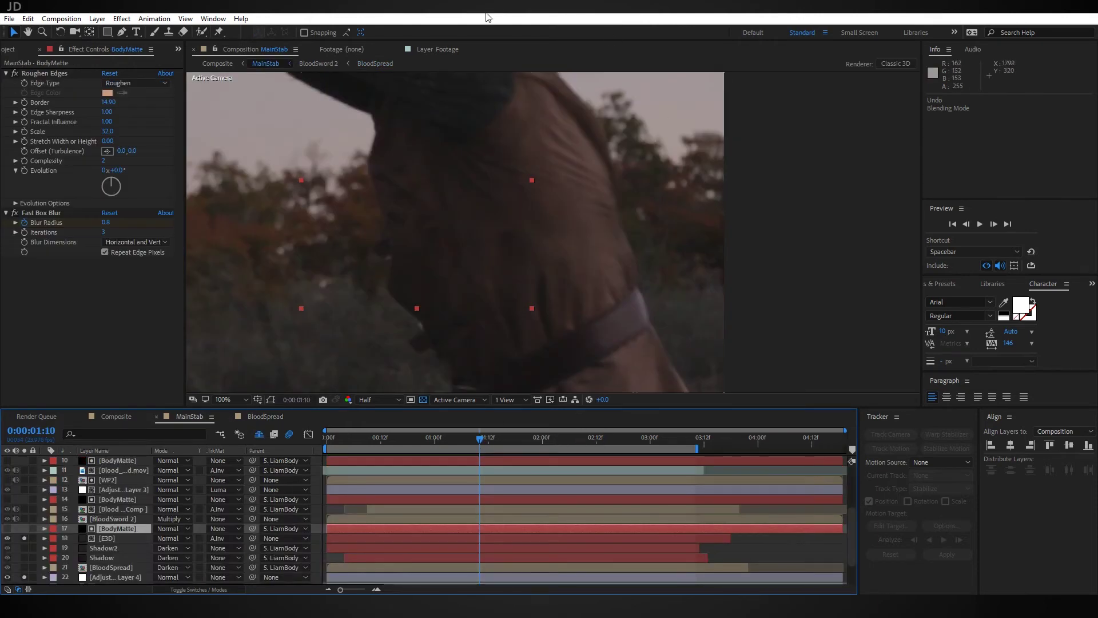
{"action": "scroll", "coordinate": [115, 534], "scroll_direction": "down", "scroll_amount": 2}
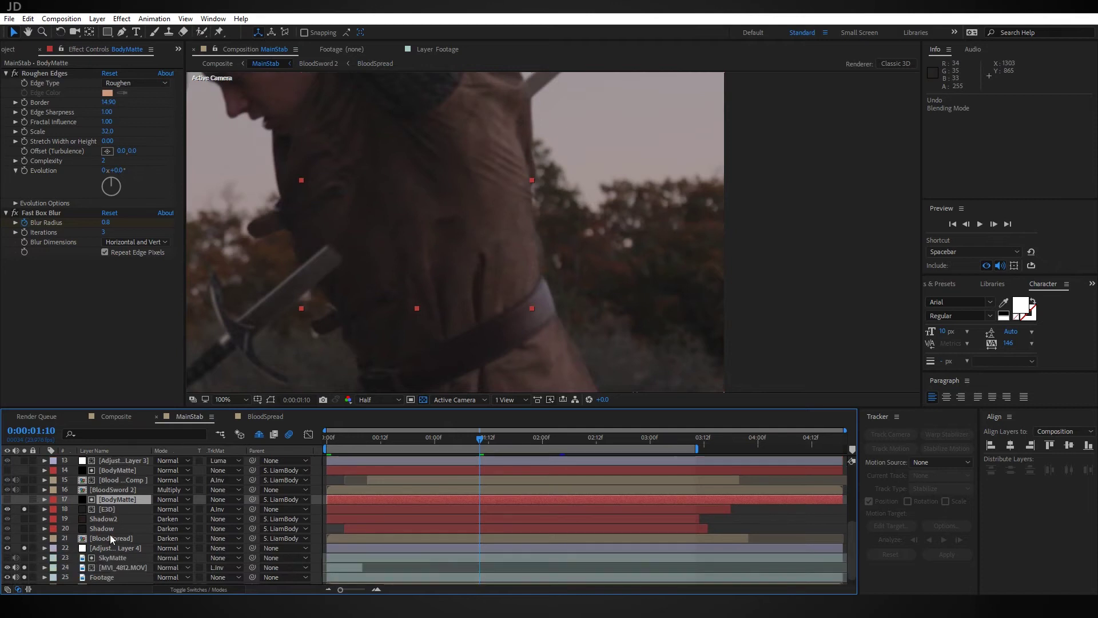
{"action": "left_click", "coordinate": [110, 535]}
{"action": "key", "text": "F4"}
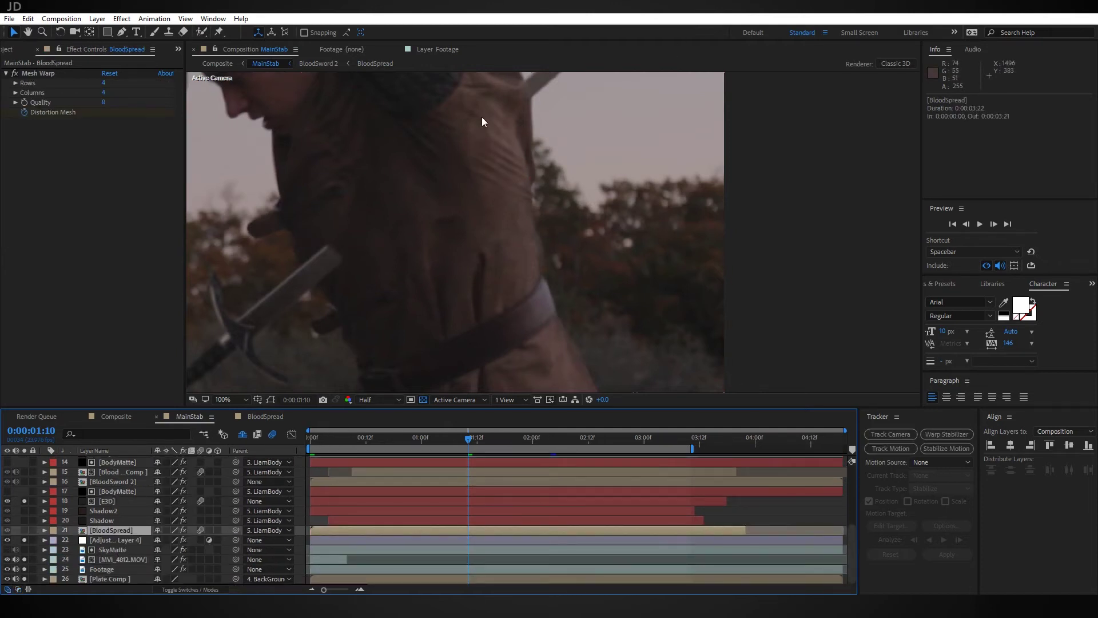
Solo only the BloodSpread layer without the transparency grid and scrub its motion to 0:00:03:15
{"action": "left_click", "coordinate": [24, 531]}
{"action": "left_click", "coordinate": [25, 530], "text": "alt"}
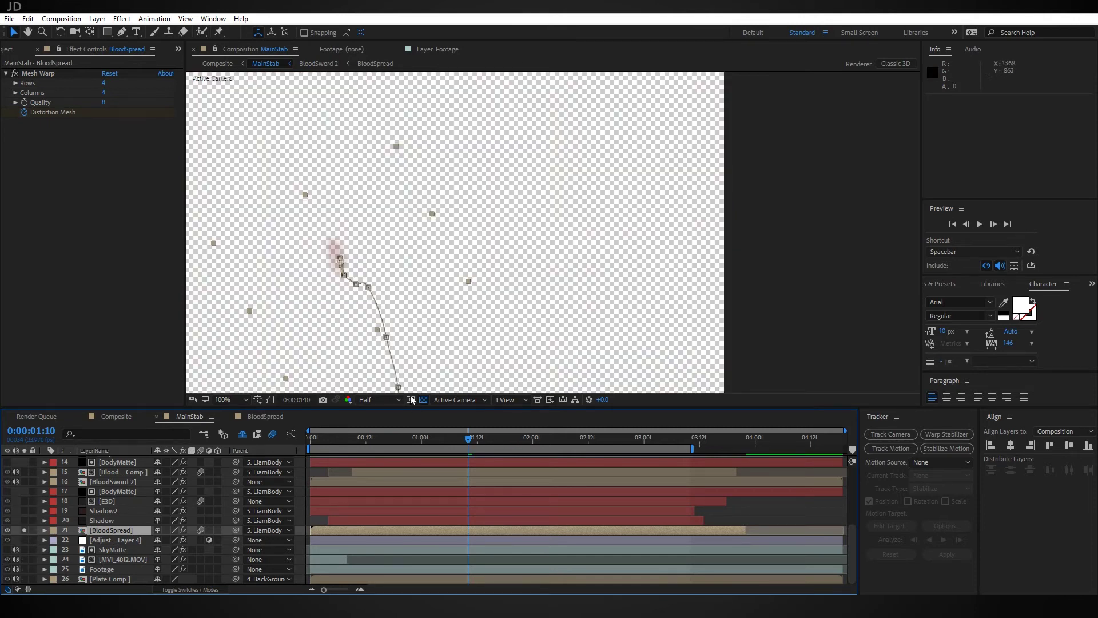
{"action": "left_click", "coordinate": [423, 399]}
{"action": "key", "text": "space"}
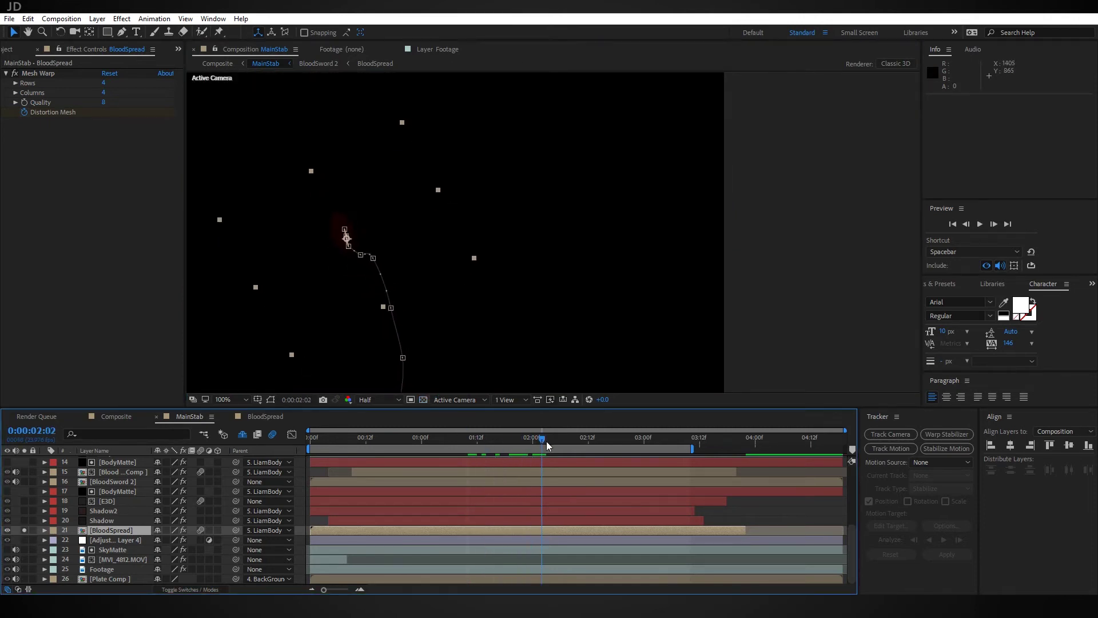
{"action": "mouse_move", "coordinate": [720, 445]}
{"action": "left_mouse_down"}
{"action": "mouse_move", "coordinate": [417, 445]}
{"action": "mouse_move", "coordinate": [713, 445]}
{"action": "left_mouse_up"}
Display the layers' blend mode and track matte settings and look closely at where the sword enters the body
{"action": "left_click", "coordinate": [191, 588]}
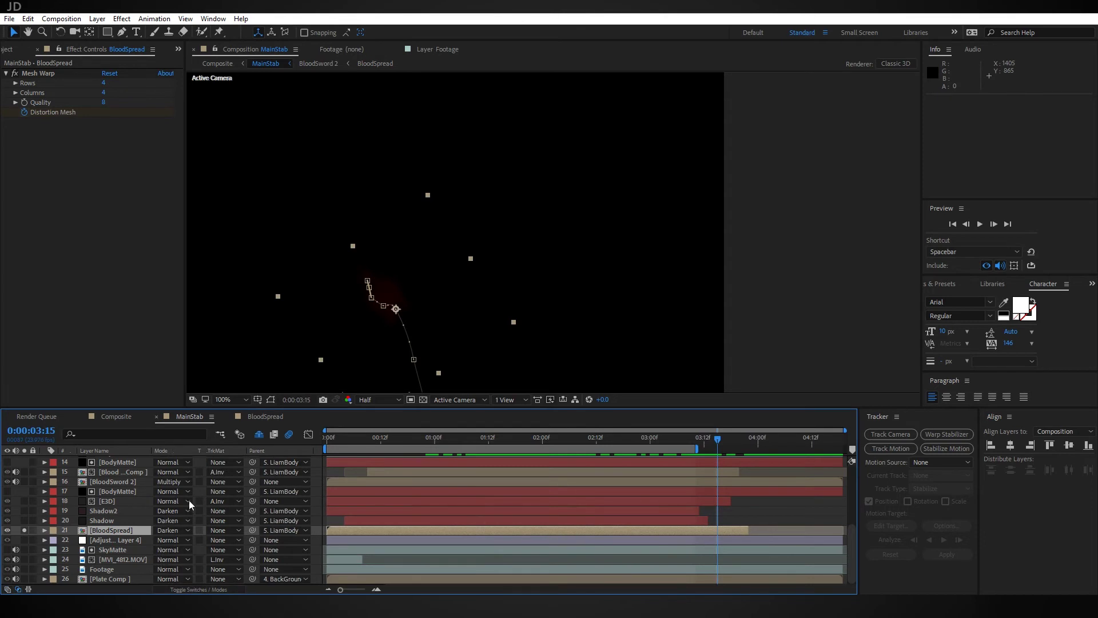
{"action": "left_click_drag", "start_coordinate": [479, 339], "coordinate": [578, 247]}
{"action": "scroll", "coordinate": [564, 264], "scroll_direction": "up", "scroll_amount": 1}
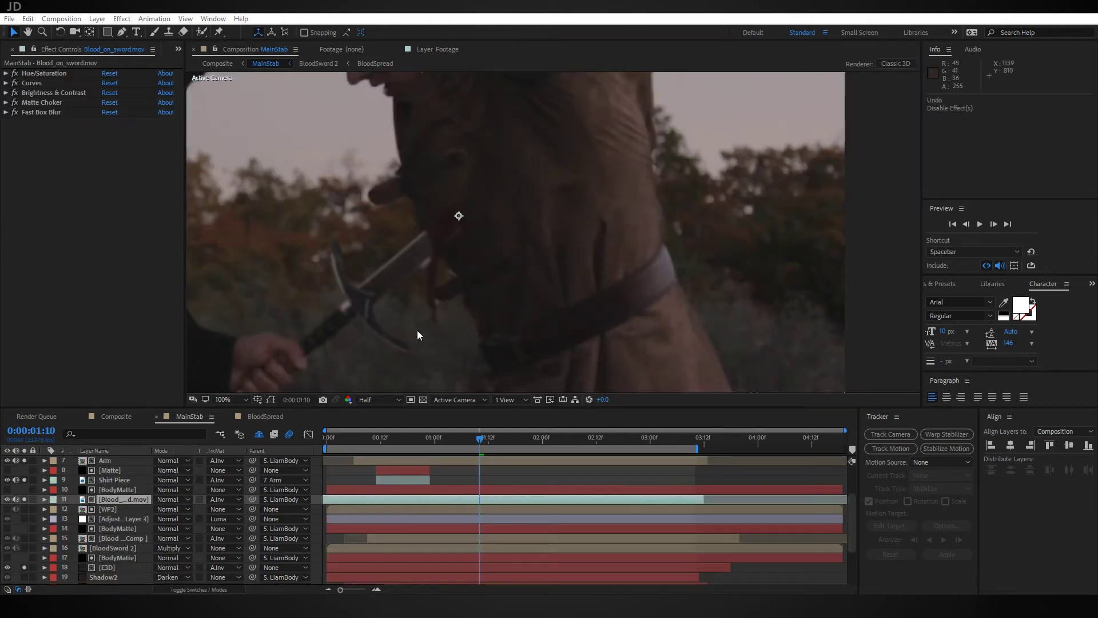
Open the Blood_on_sword.mov layer in its own viewer and scrub its dripping blood around 0:00:04:00
{"action": "double_click", "coordinate": [129, 499]}
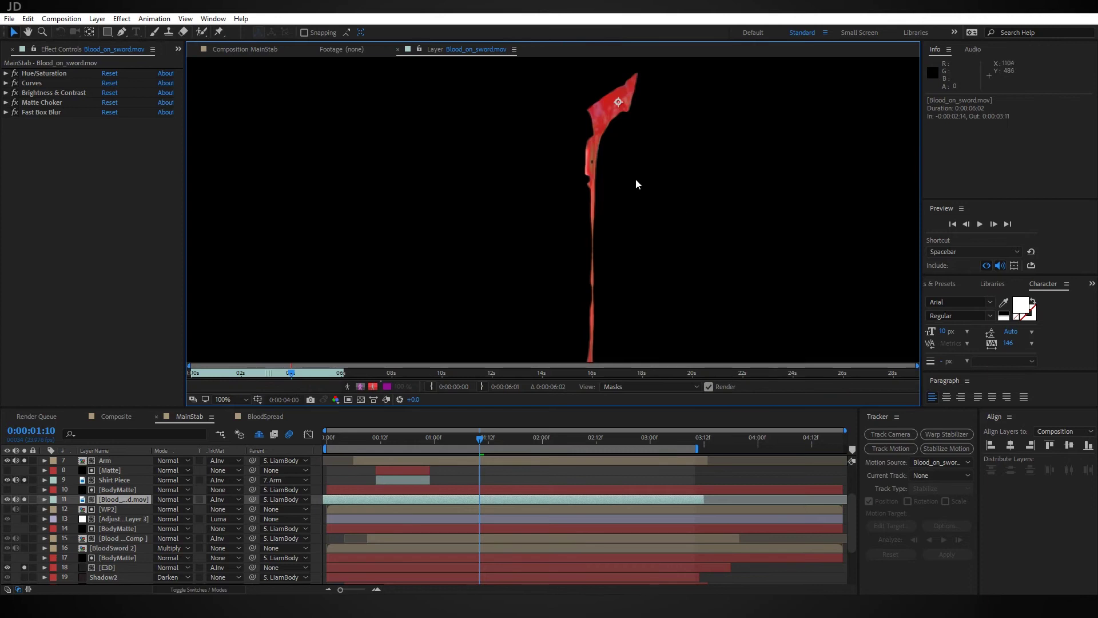
{"action": "scroll", "coordinate": [578, 135], "scroll_direction": "down", "scroll_amount": 2}
{"action": "key", "text": "v"}
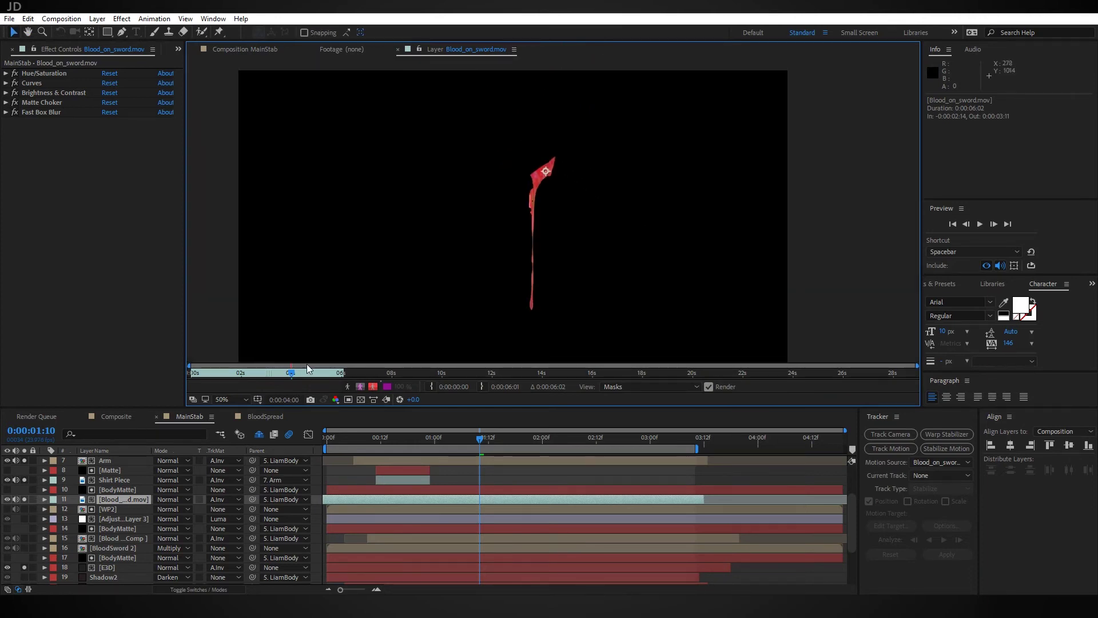
{"action": "mouse_move", "coordinate": [295, 376]}
{"action": "left_mouse_down"}
{"action": "mouse_move", "coordinate": [228, 362]}
{"action": "mouse_move", "coordinate": [293, 363]}
{"action": "left_mouse_up"}
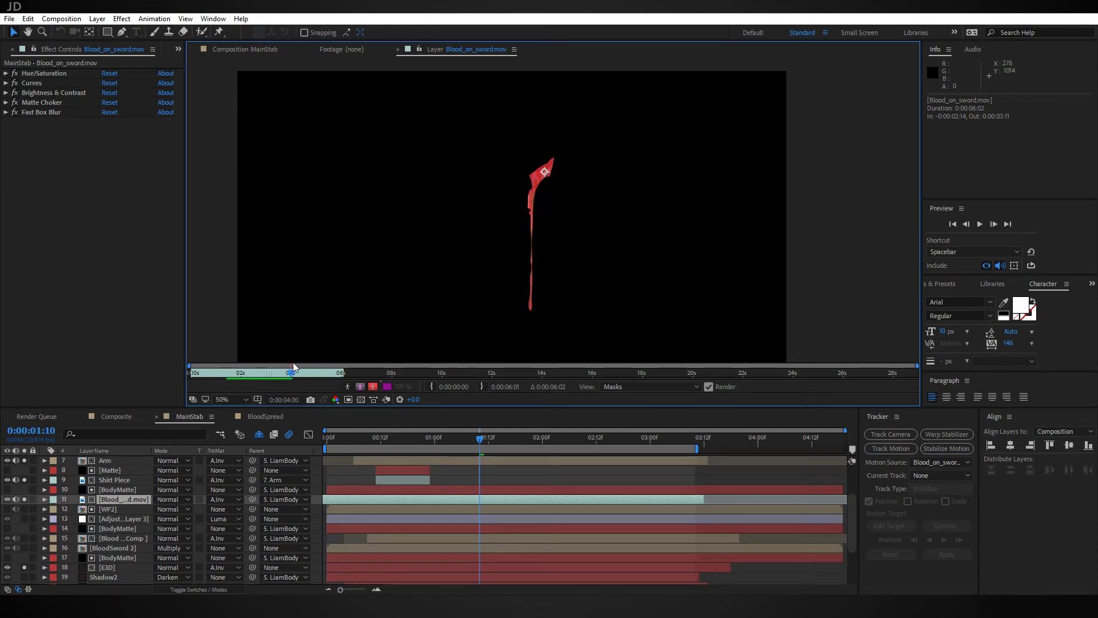
Inspect the shape of the blood drip closely and return to the MainStab composition view
{"action": "left_click_drag", "start_coordinate": [602, 191], "coordinate": [575, 172]}
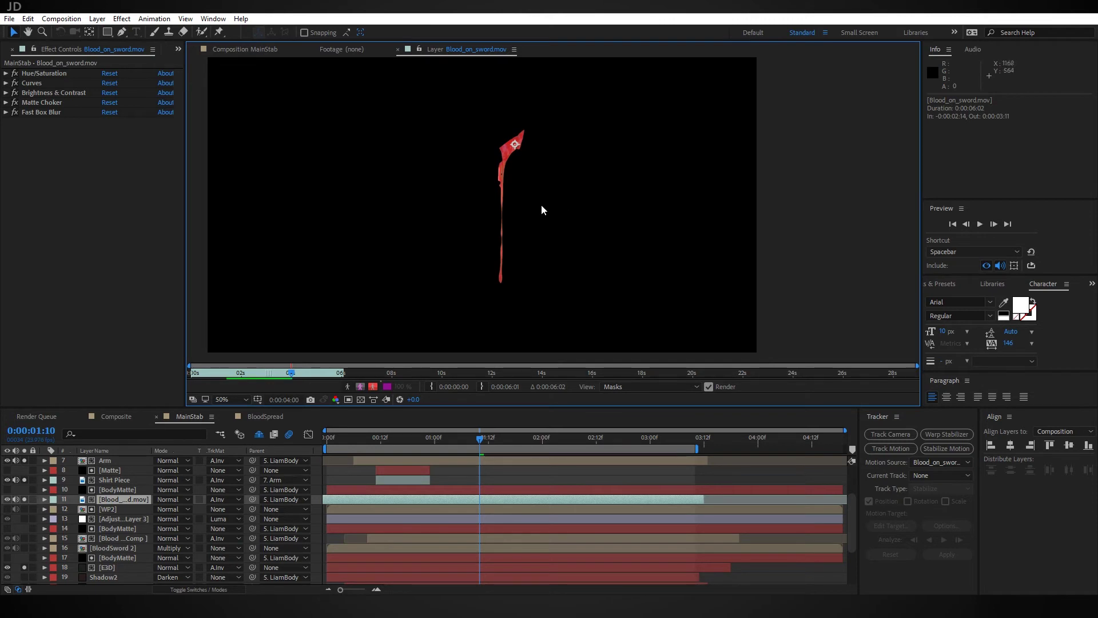
{"action": "scroll", "coordinate": [541, 204], "scroll_direction": "up", "scroll_amount": 2}
{"action": "left_click_drag", "start_coordinate": [525, 169], "coordinate": [567, 197]}
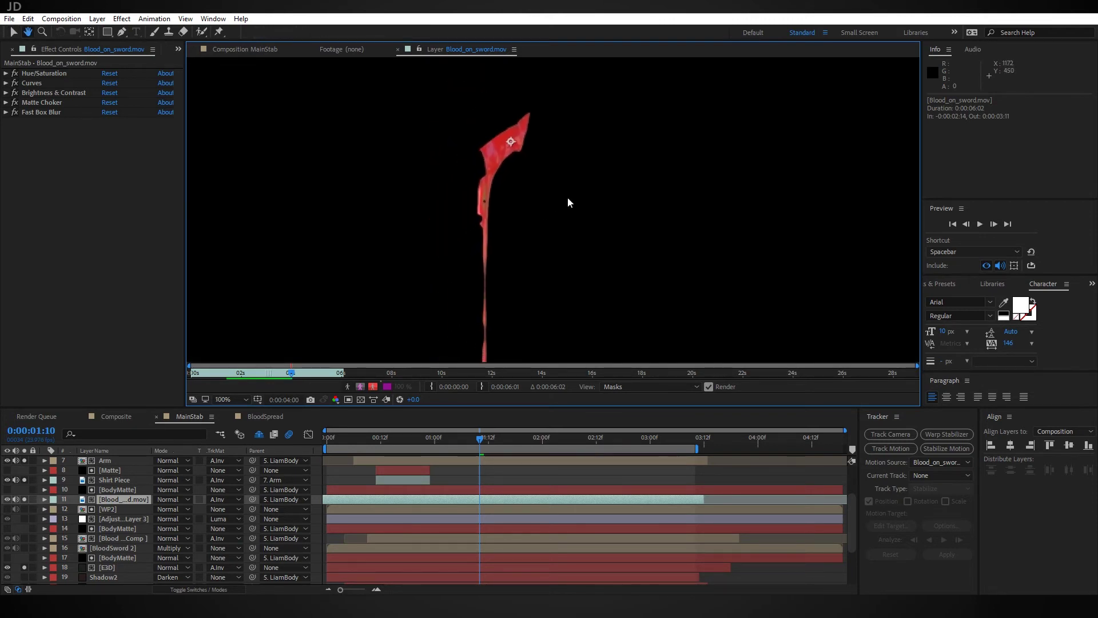
{"action": "key", "text": "v"}
{"action": "left_click", "coordinate": [236, 51]}
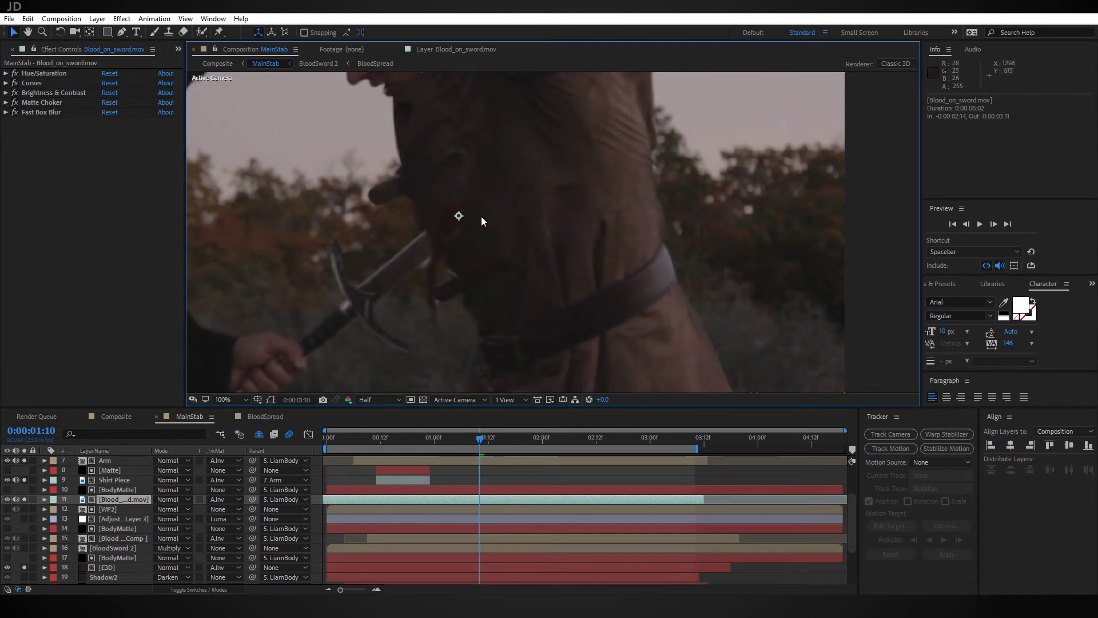
Turn all effects on Blood_on_sword.mov off and back on to compare the raw and treated blood
{"action": "left_click", "coordinate": [15, 73]}
{"action": "left_click", "coordinate": [15, 74]}
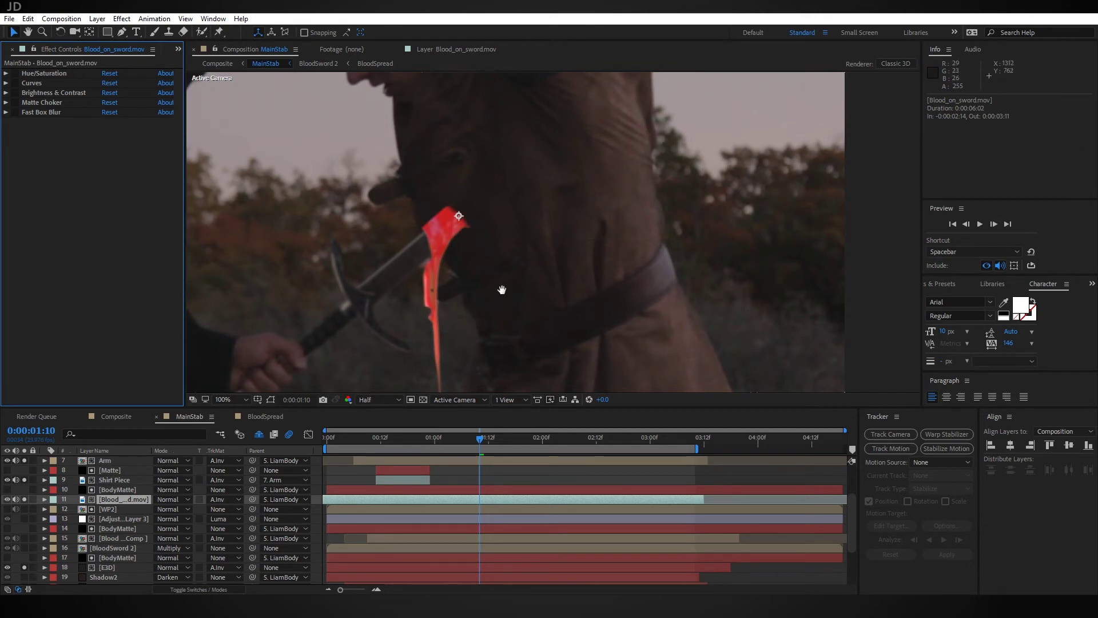
{"action": "scroll", "coordinate": [530, 196], "scroll_direction": "up", "scroll_amount": 3}
{"action": "scroll", "coordinate": [443, 177], "scroll_direction": "down", "scroll_amount": 3}
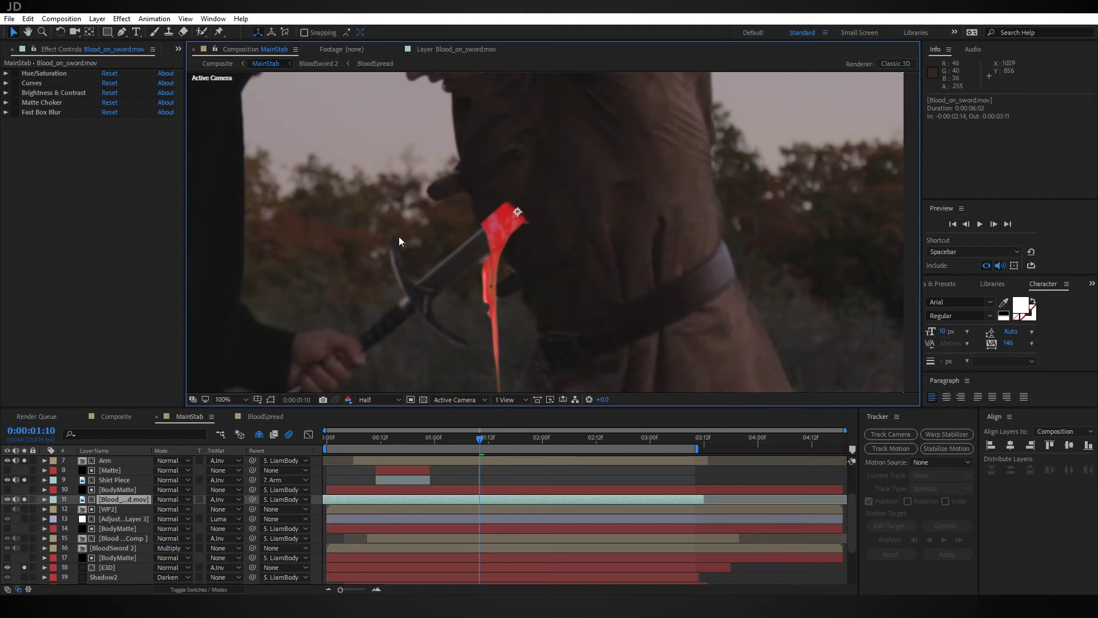
{"action": "left_click", "coordinate": [15, 73]}
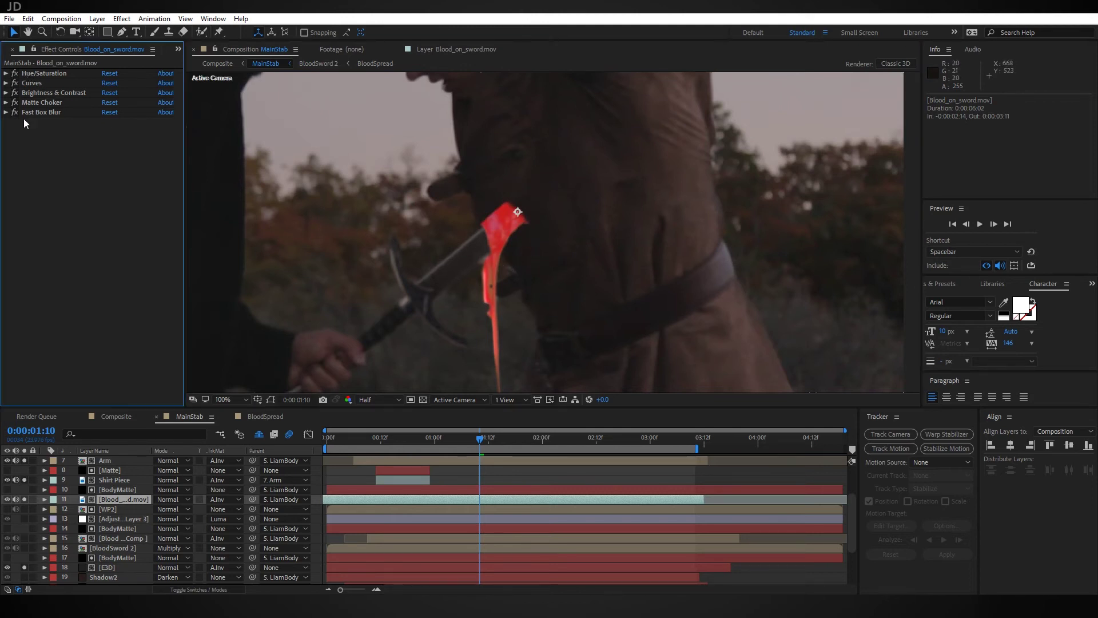
Examine the treated blood drip on the blade at 200% and compare it with the wider shot of the wound
{"action": "scroll", "coordinate": [534, 249], "scroll_direction": "up", "scroll_amount": 2}
{"action": "left_click_drag", "start_coordinate": [470, 198], "coordinate": [505, 127]}
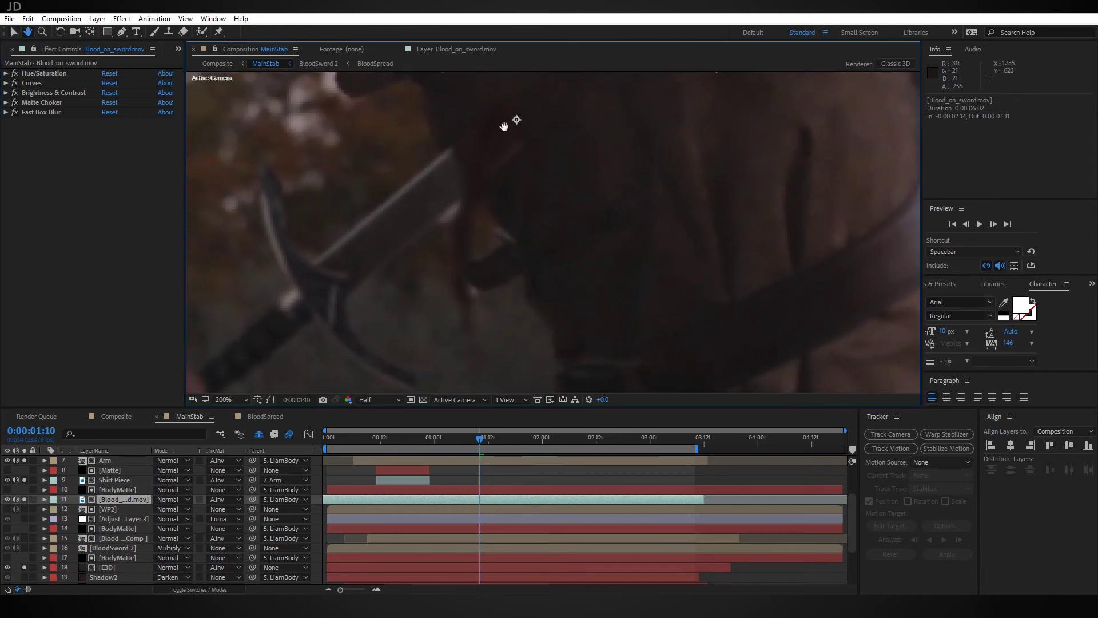
{"action": "left_click", "coordinate": [15, 73]}
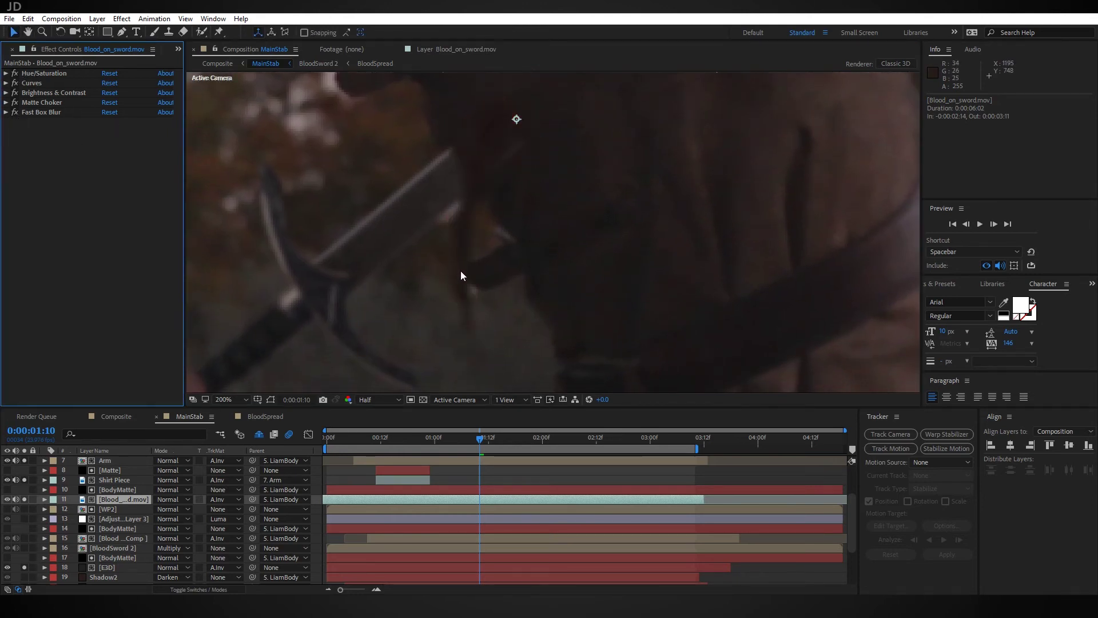
{"action": "key", "text": "comma"}
{"action": "left_click", "coordinate": [538, 424]}
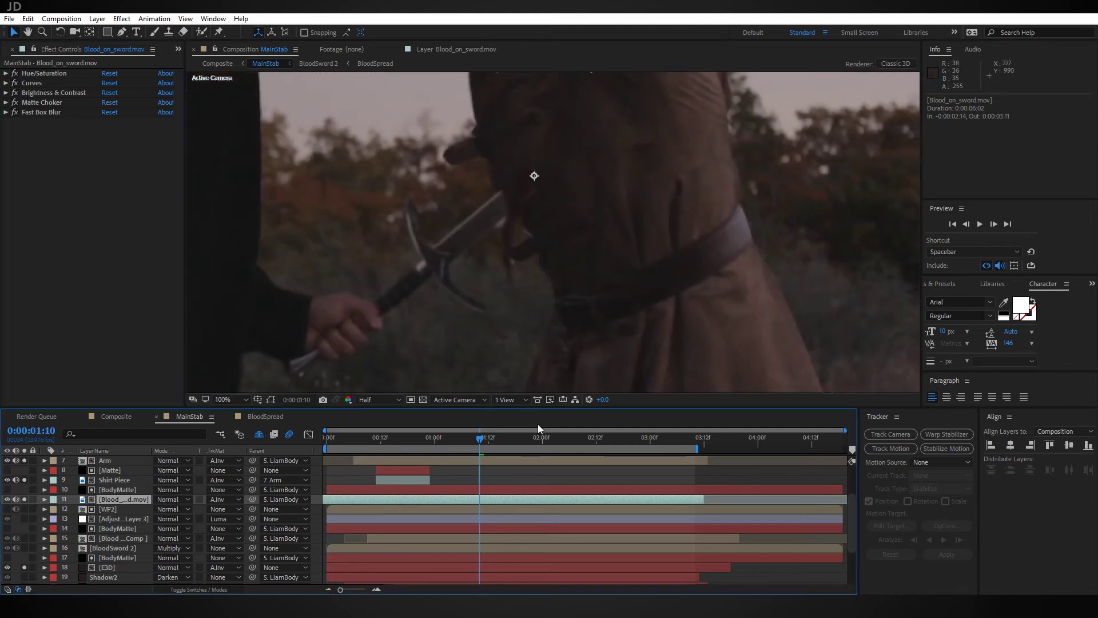
{"action": "left_click_drag", "start_coordinate": [586, 245], "coordinate": [538, 252]}
{"action": "scroll", "coordinate": [601, 197], "scroll_direction": "down", "scroll_amount": 1}
{"action": "scroll", "coordinate": [539, 257], "scroll_direction": "up", "scroll_amount": 2}
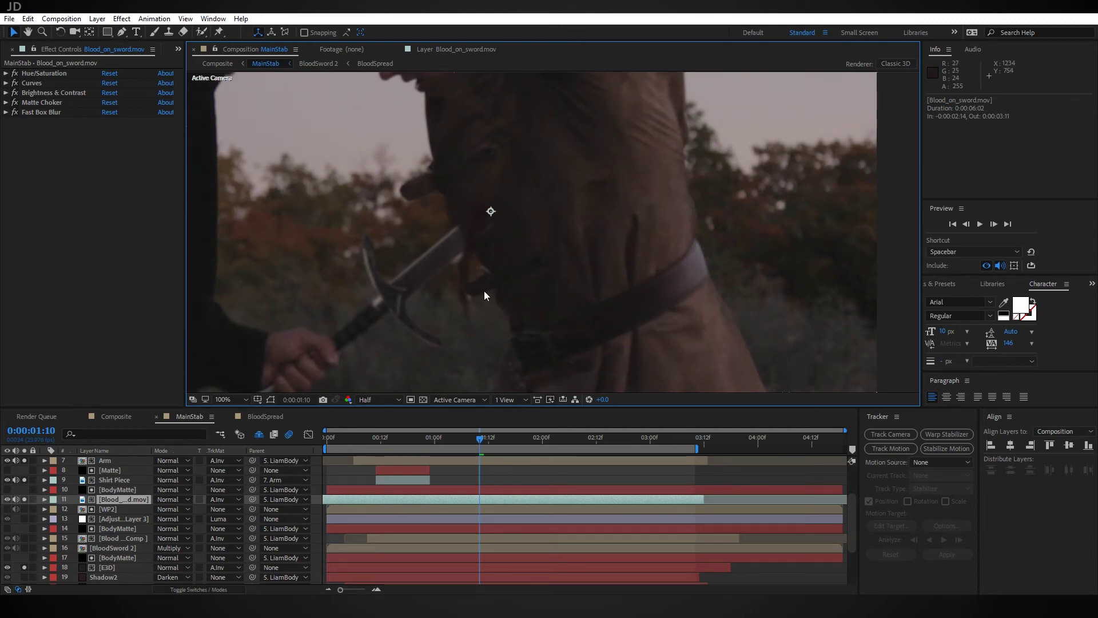
Open the BloodSword 2 composition, return to MainStab and examine the blade protruding from the actor's back
{"action": "double_click", "coordinate": [489, 388]}
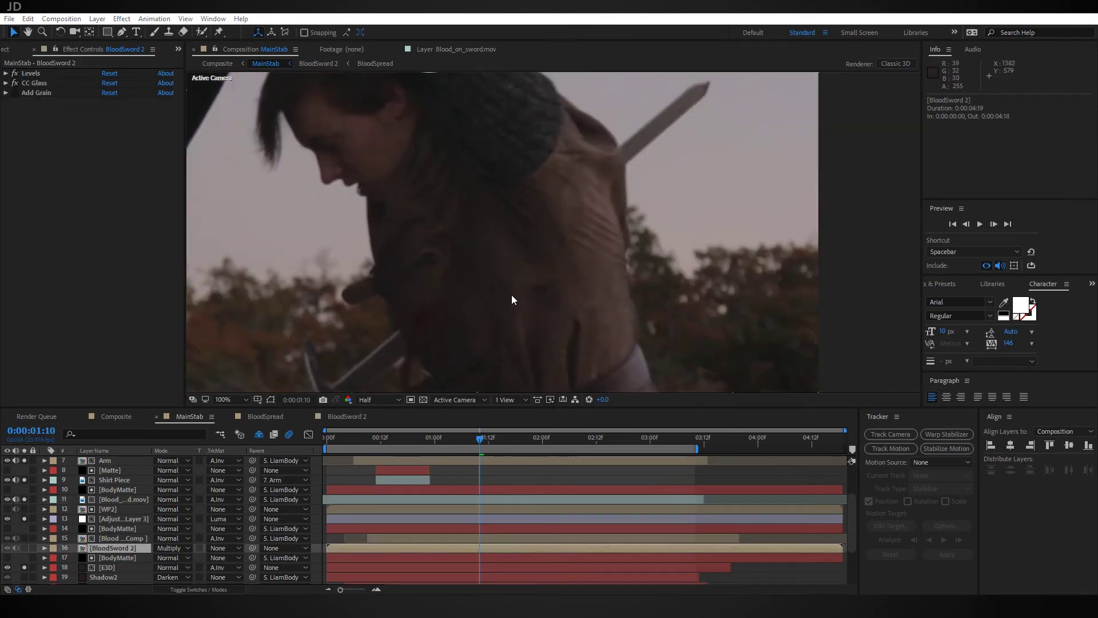
{"action": "left_click_drag", "start_coordinate": [517, 296], "coordinate": [388, 366]}
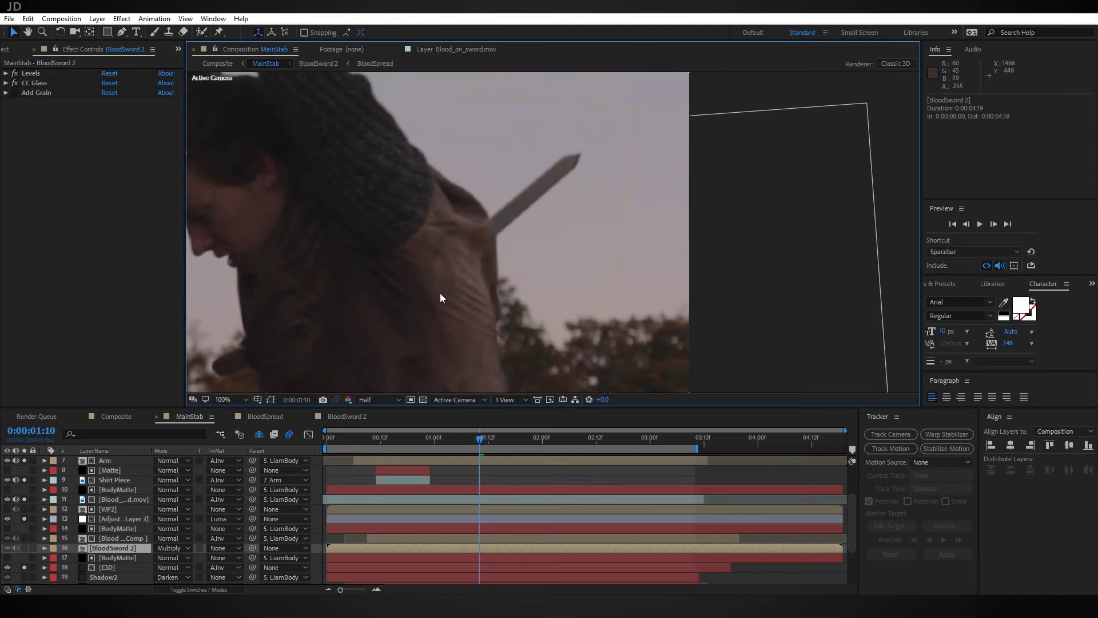
{"action": "left_click_drag", "start_coordinate": [441, 292], "coordinate": [554, 109]}
{"action": "key", "text": "v"}
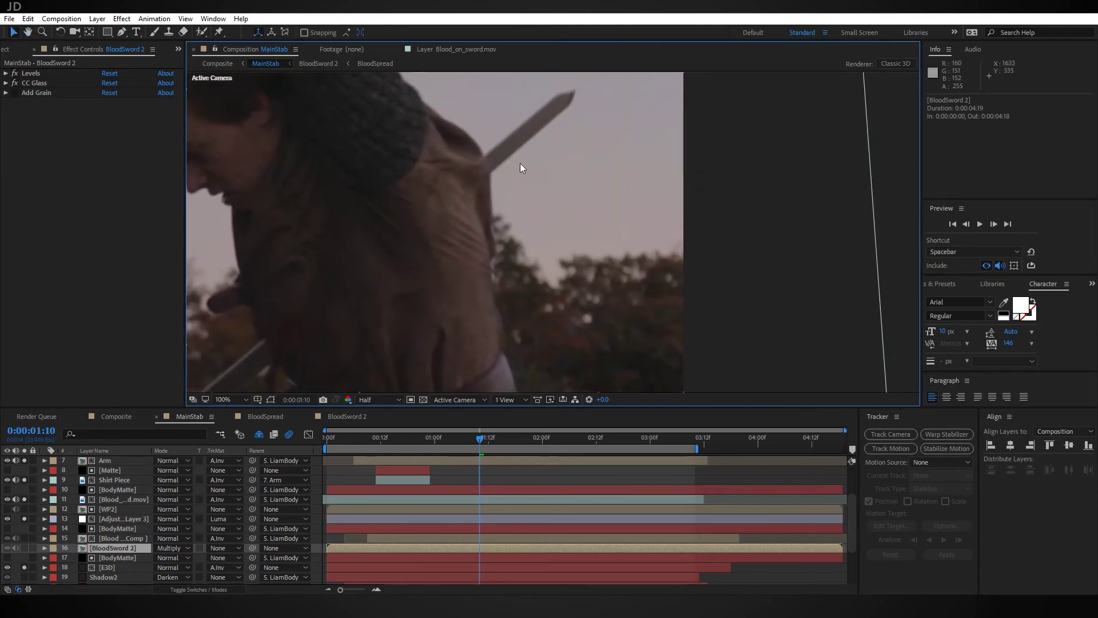
Duplicate the MainStab composition in the project and open the copy, MainStab 2
{"action": "left_click_drag", "start_coordinate": [548, 126], "coordinate": [496, 167]}
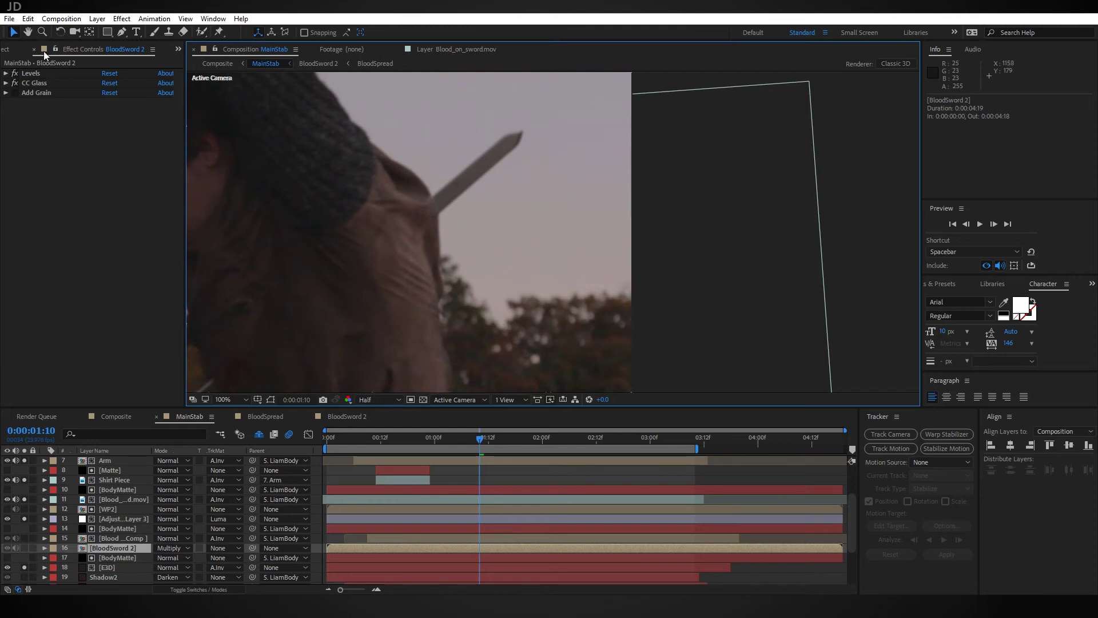
{"action": "left_click_drag", "start_coordinate": [184, 109], "coordinate": [213, 108]}
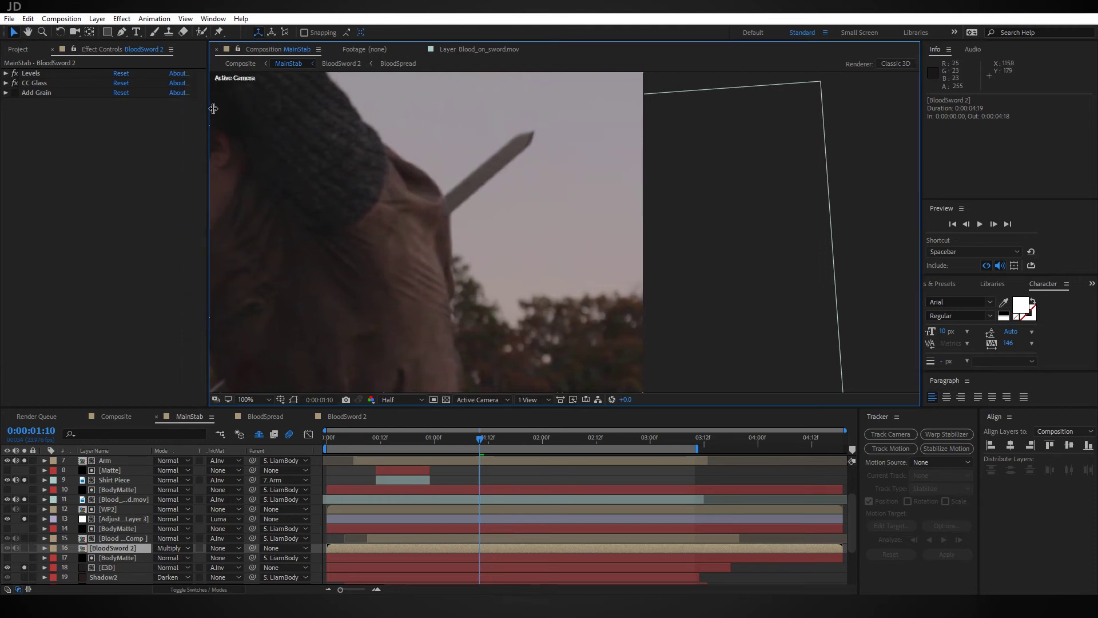
{"action": "left_click", "coordinate": [30, 50]}
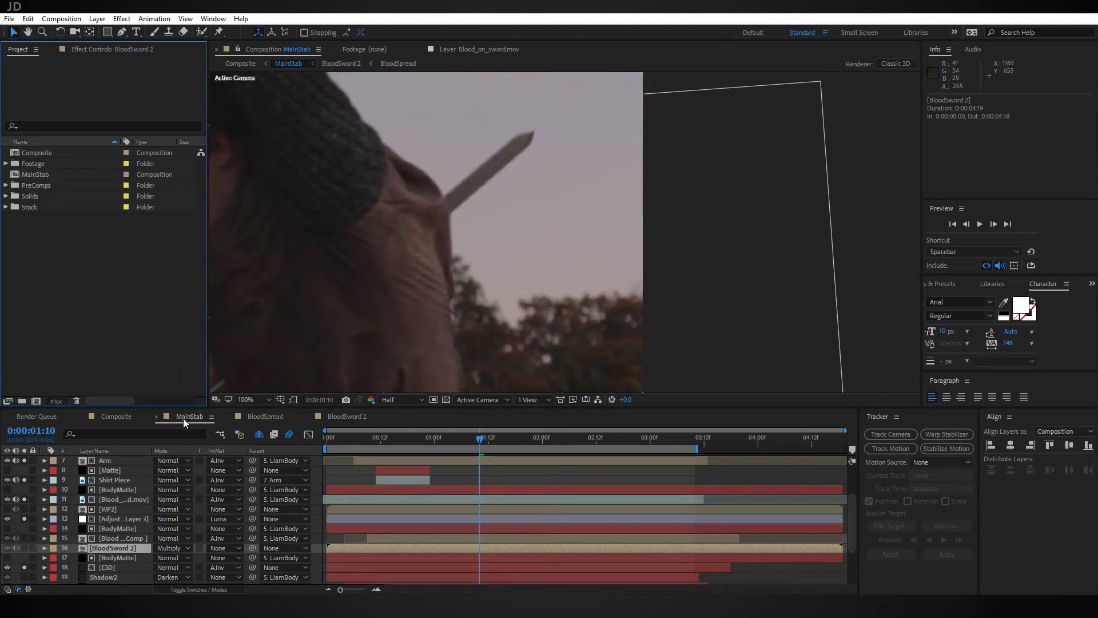
{"action": "left_click", "coordinate": [46, 174]}
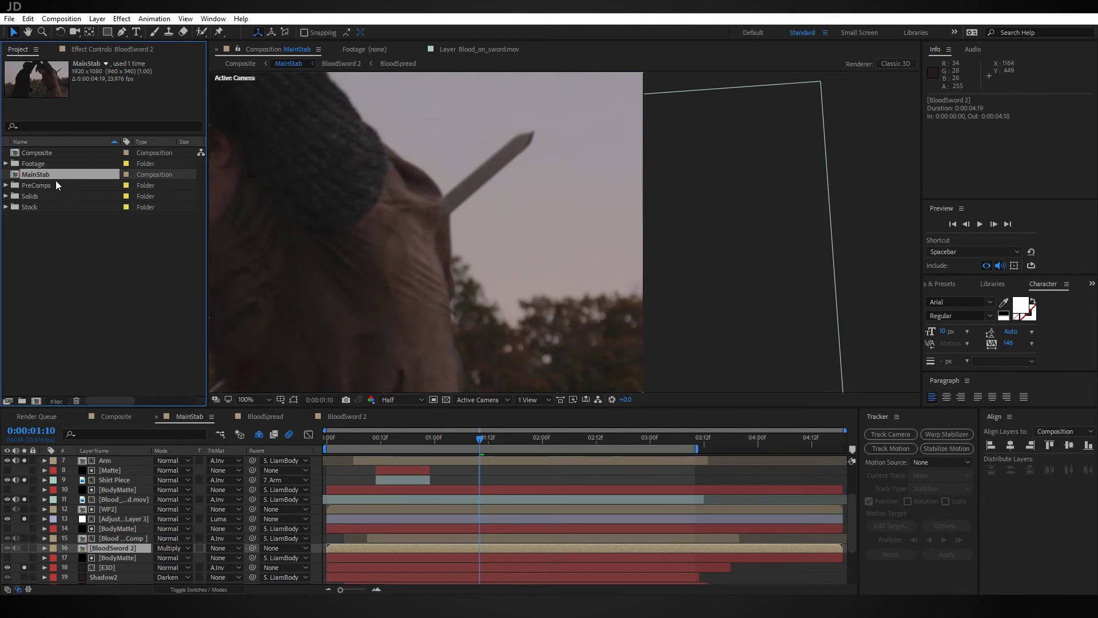
{"action": "key", "text": "ctrl+d"}
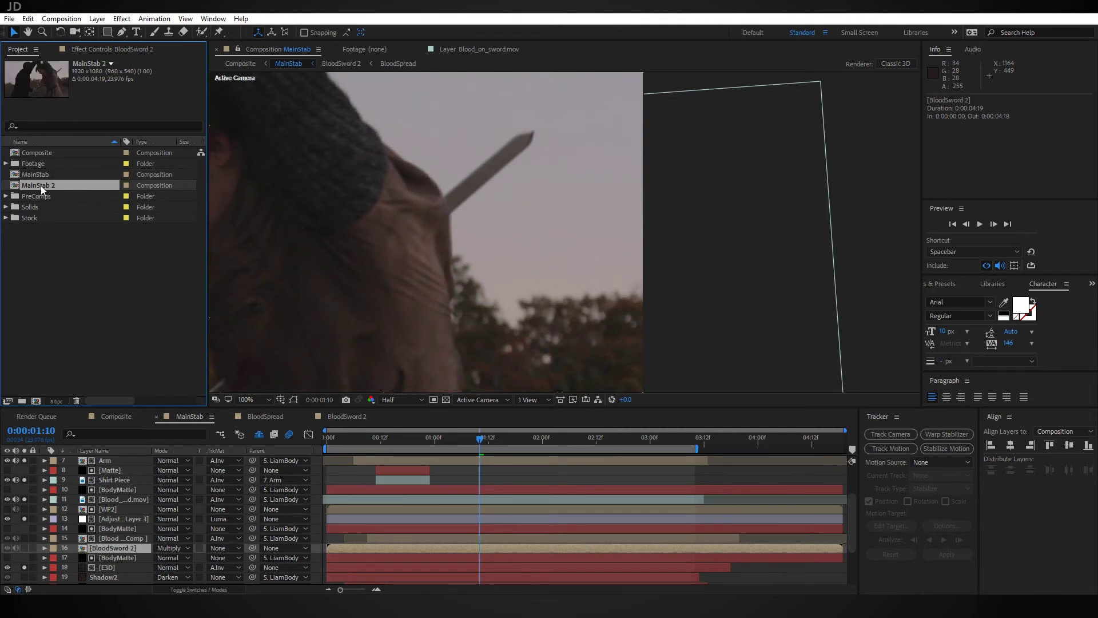
{"action": "double_click", "coordinate": [40, 186]}
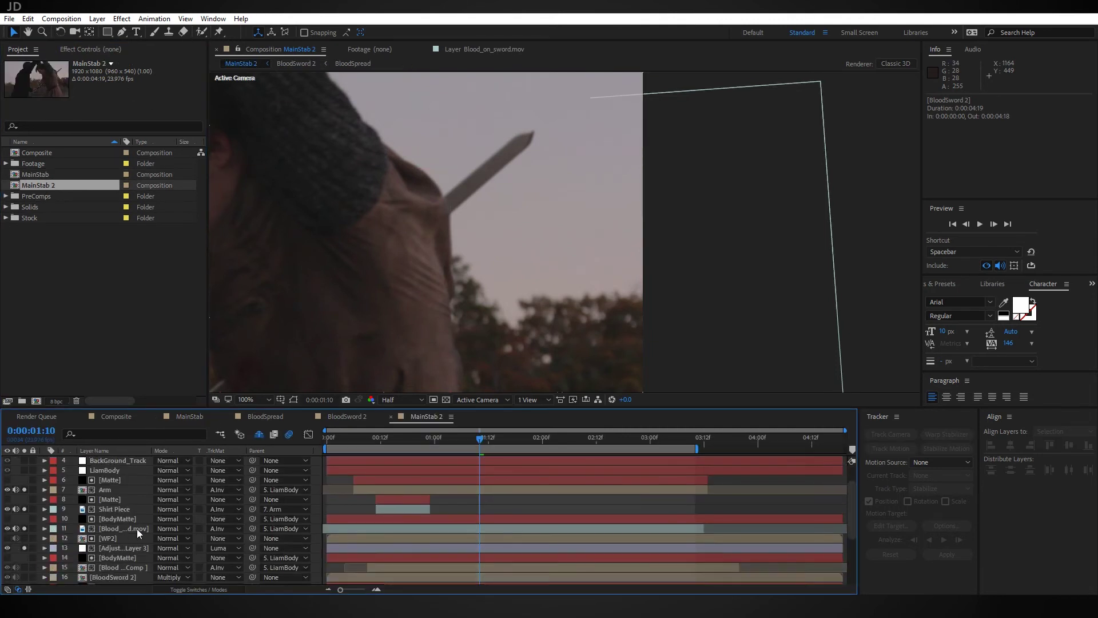
Solo the E3D layer in MainStab 2 and view both rendered blade sections at 50%
{"action": "scroll", "coordinate": [114, 526], "scroll_direction": "down", "scroll_amount": 3}
{"action": "scroll", "coordinate": [145, 552], "scroll_direction": "down", "scroll_amount": 3}
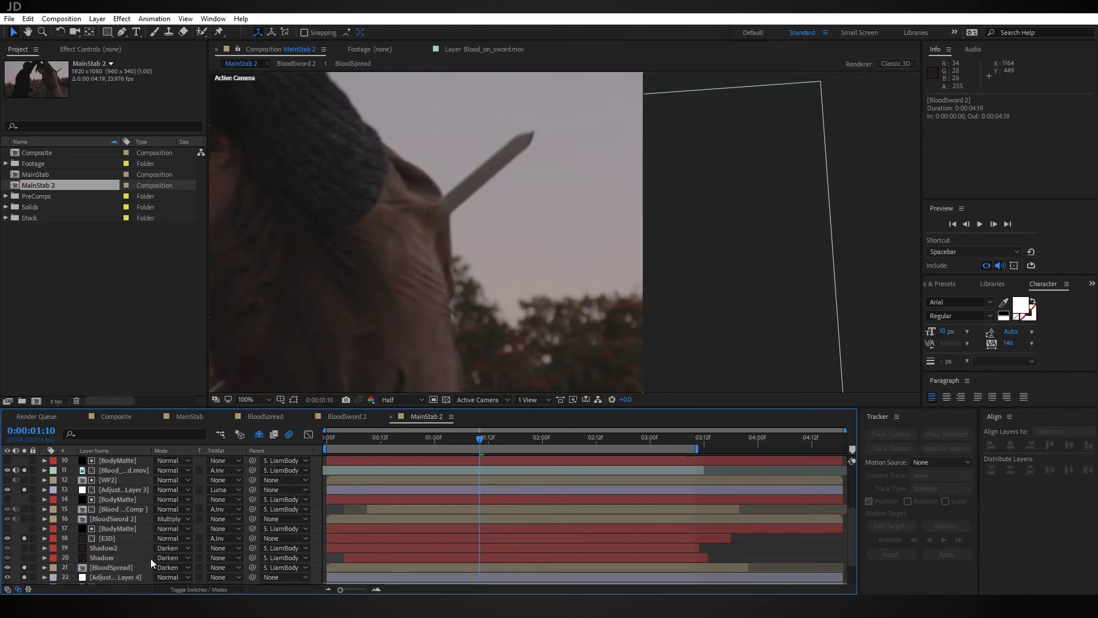
{"action": "left_click", "coordinate": [22, 538], "text": "alt"}
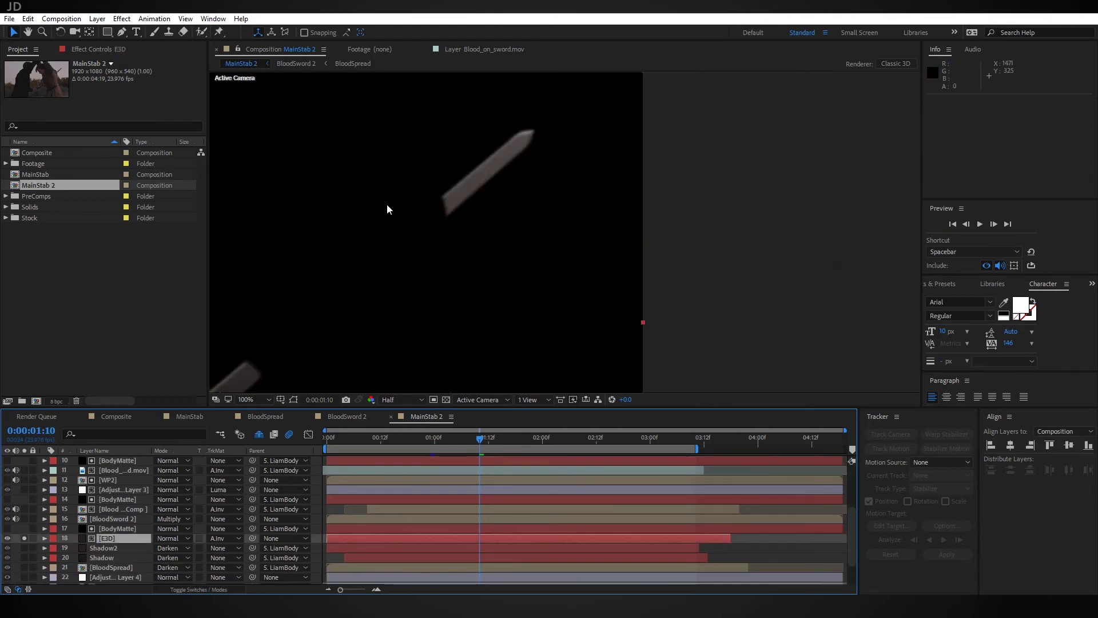
{"action": "scroll", "coordinate": [386, 203], "scroll_direction": "down", "scroll_amount": 1}
{"action": "left_click_drag", "start_coordinate": [456, 269], "coordinate": [500, 214]}
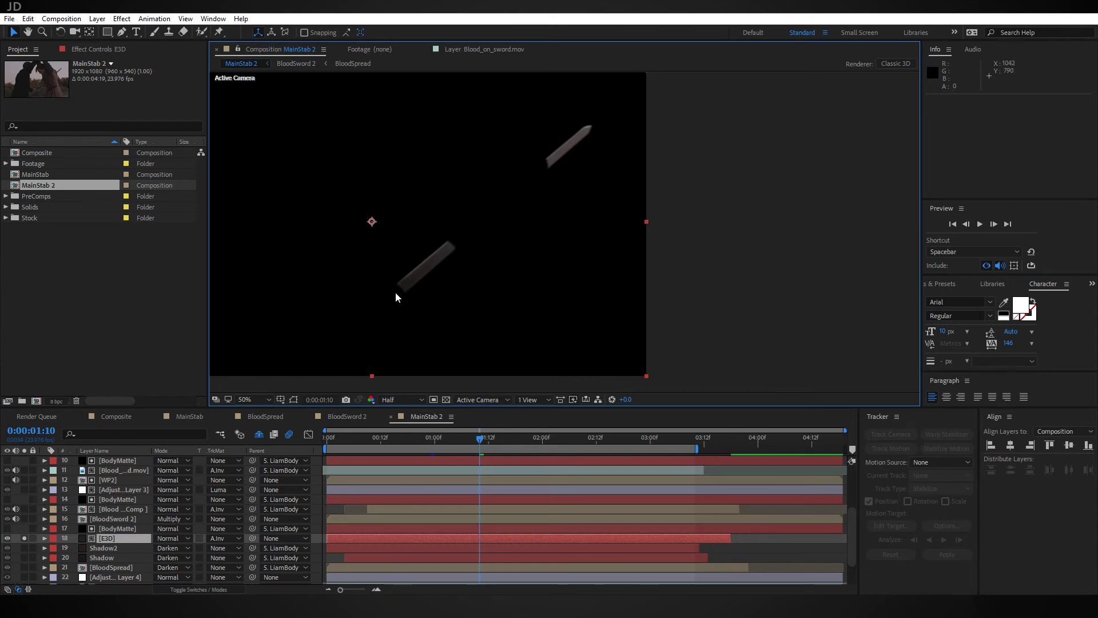
Return to the original MainStab composition and examine the blade at the actor's stomach and back
{"action": "left_click", "coordinate": [190, 416]}
{"action": "scroll", "coordinate": [410, 306], "scroll_direction": "up", "scroll_amount": 2}
{"action": "scroll", "coordinate": [341, 356], "scroll_direction": "down", "scroll_amount": 2}
{"action": "left_click_drag", "start_coordinate": [405, 296], "coordinate": [471, 201]}
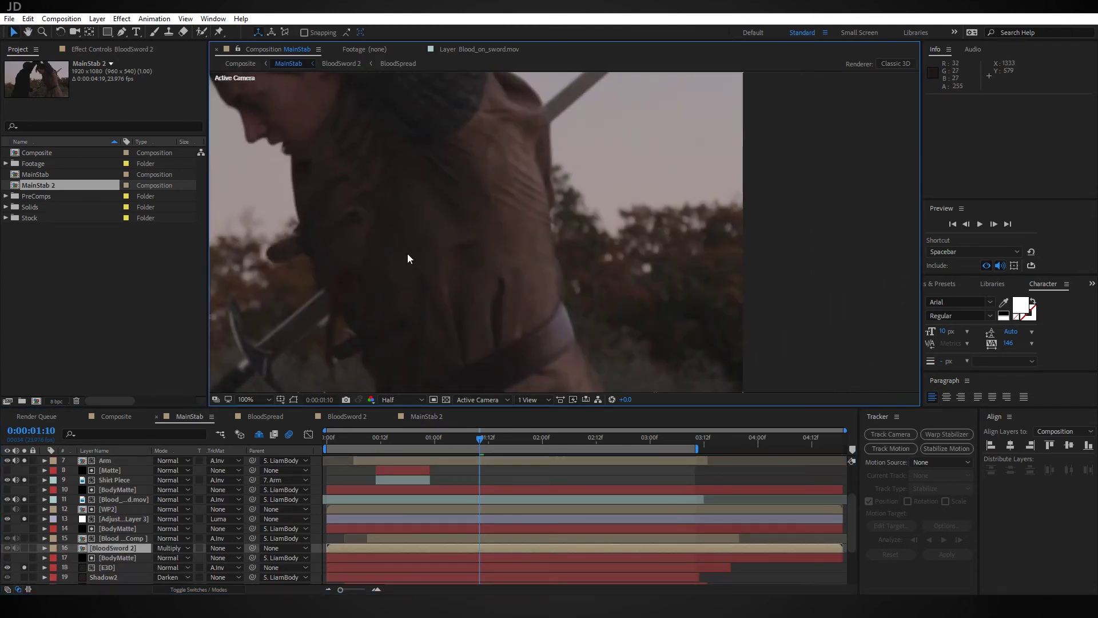
{"action": "left_click_drag", "start_coordinate": [407, 253], "coordinate": [385, 294]}
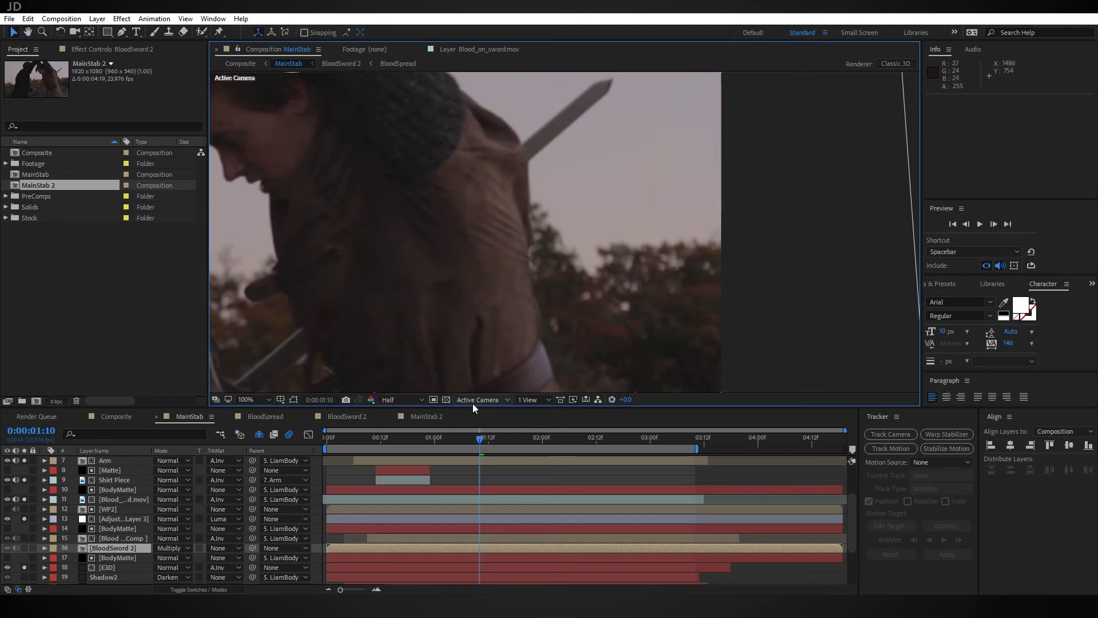
{"action": "left_click_drag", "start_coordinate": [495, 222], "coordinate": [510, 210]}
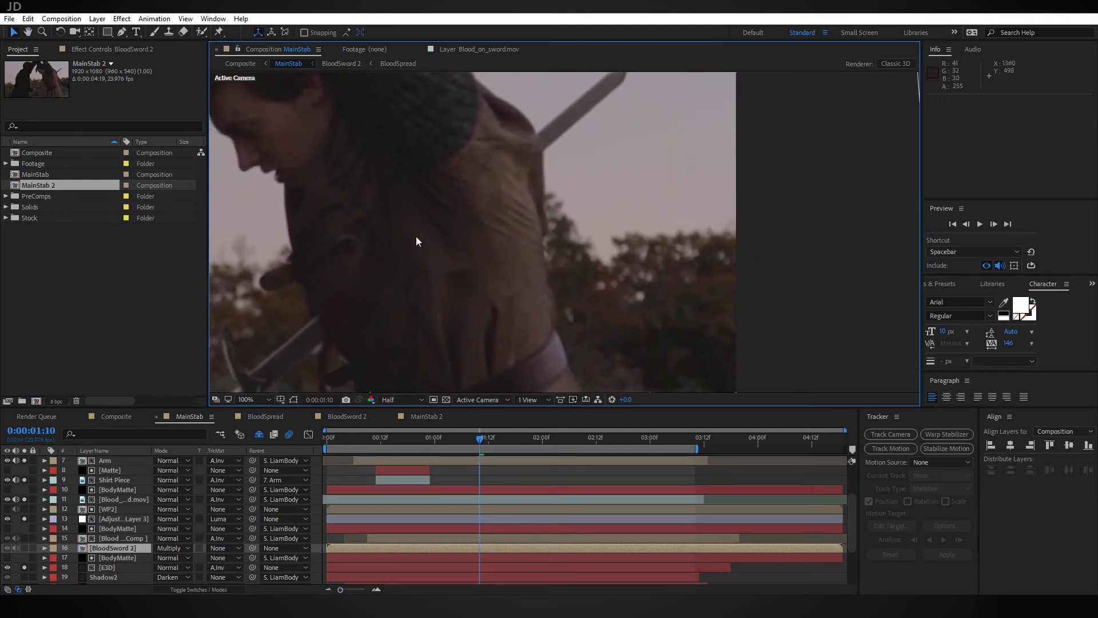
Open the BloodSword 2 composition and view both blood-covered blade sections on the white background
{"action": "left_click", "coordinate": [358, 418]}
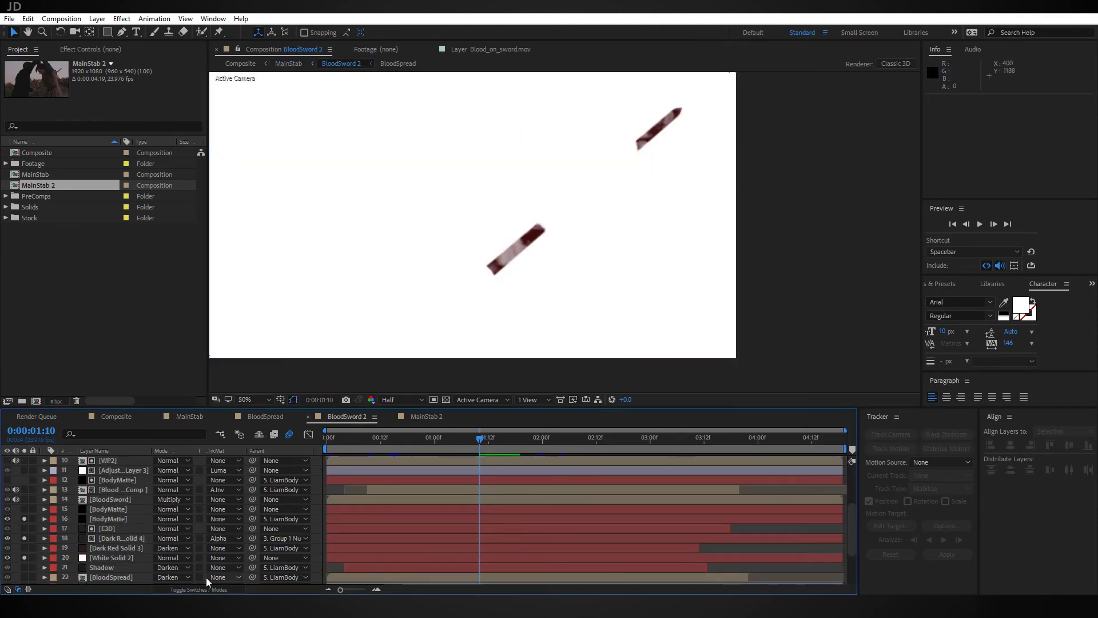
{"action": "key", "text": "space"}
{"action": "left_click_drag", "start_coordinate": [427, 326], "coordinate": [357, 353]}
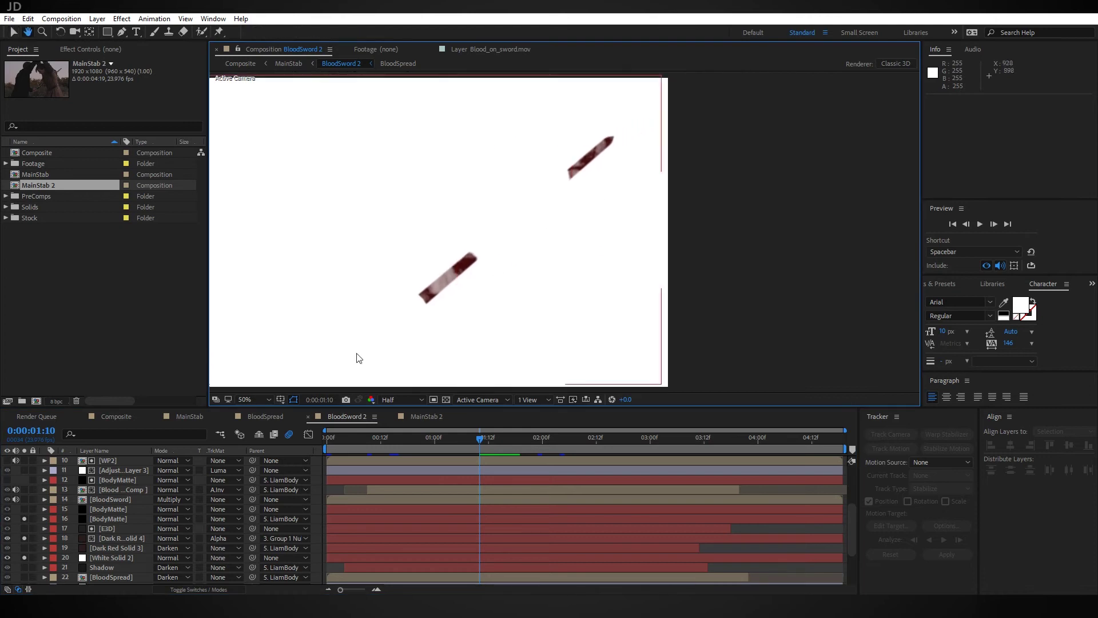
{"action": "key", "text": "v"}
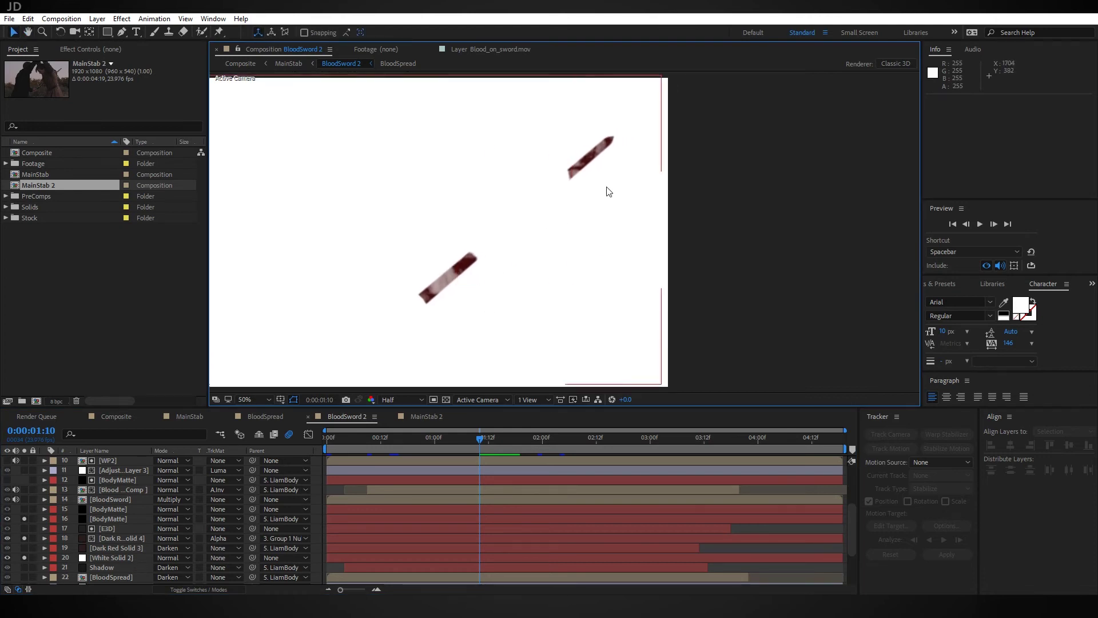
{"action": "key", "text": "space"}
{"action": "left_click_drag", "start_coordinate": [585, 196], "coordinate": [545, 222]}
Inspect the blood texture on the front and back blade sections at 100%, and compare them in the wider 50% view
{"action": "scroll", "coordinate": [440, 344], "scroll_direction": "up", "scroll_amount": 1}
{"action": "key", "text": "space"}
{"action": "left_click_drag", "start_coordinate": [437, 345], "coordinate": [476, 261]}
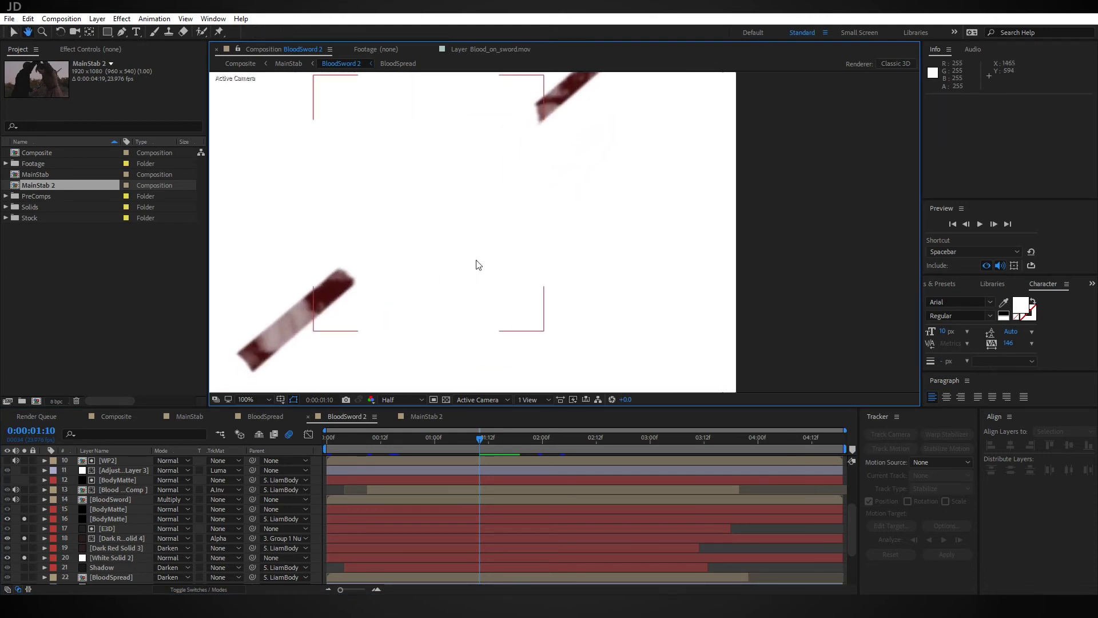
{"action": "left_click_drag", "start_coordinate": [543, 130], "coordinate": [566, 113]}
{"action": "key", "text": "v"}
{"action": "key", "text": "space"}
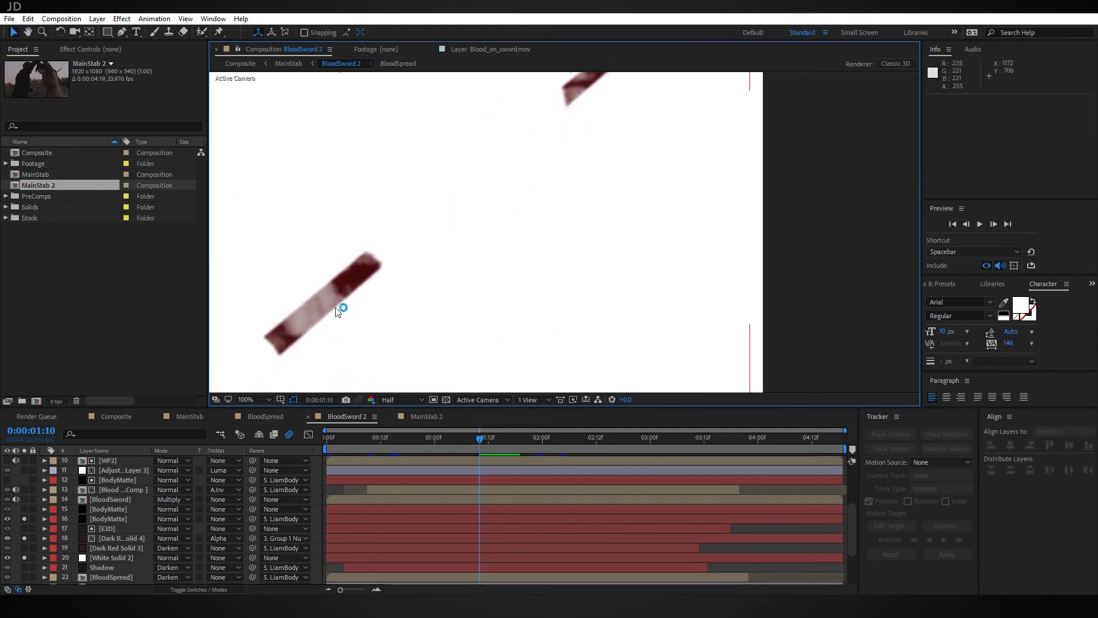
{"action": "key", "text": "space"}
{"action": "left_click_drag", "start_coordinate": [385, 264], "coordinate": [222, 384]}
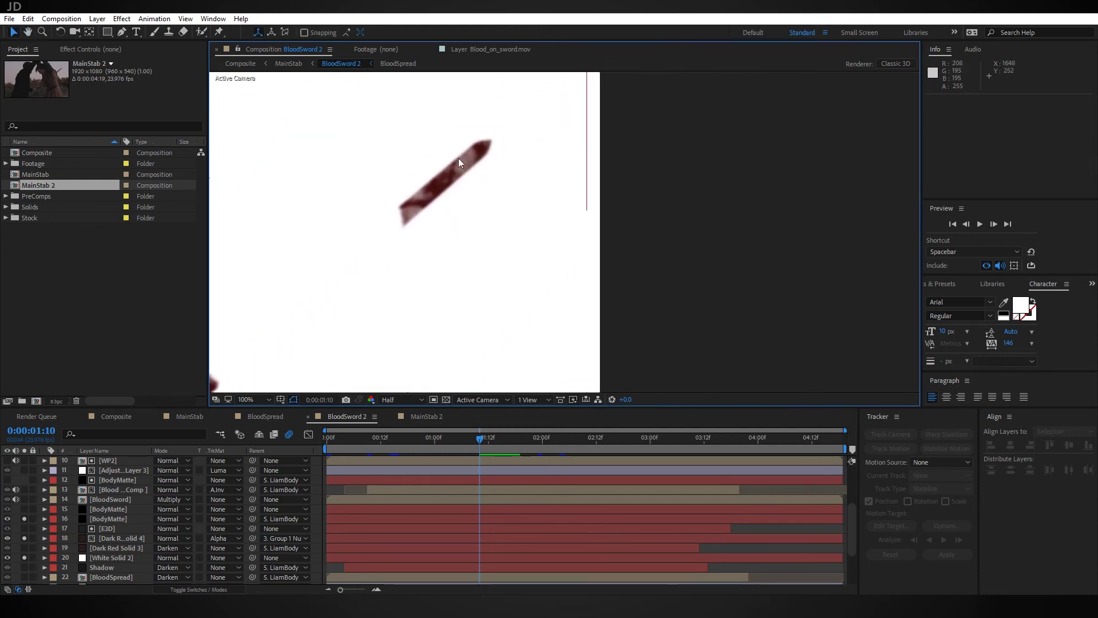
{"action": "scroll", "coordinate": [439, 241], "scroll_direction": "down", "scroll_amount": 1}
{"action": "key", "text": "space"}
{"action": "left_click_drag", "start_coordinate": [439, 242], "coordinate": [483, 161]}
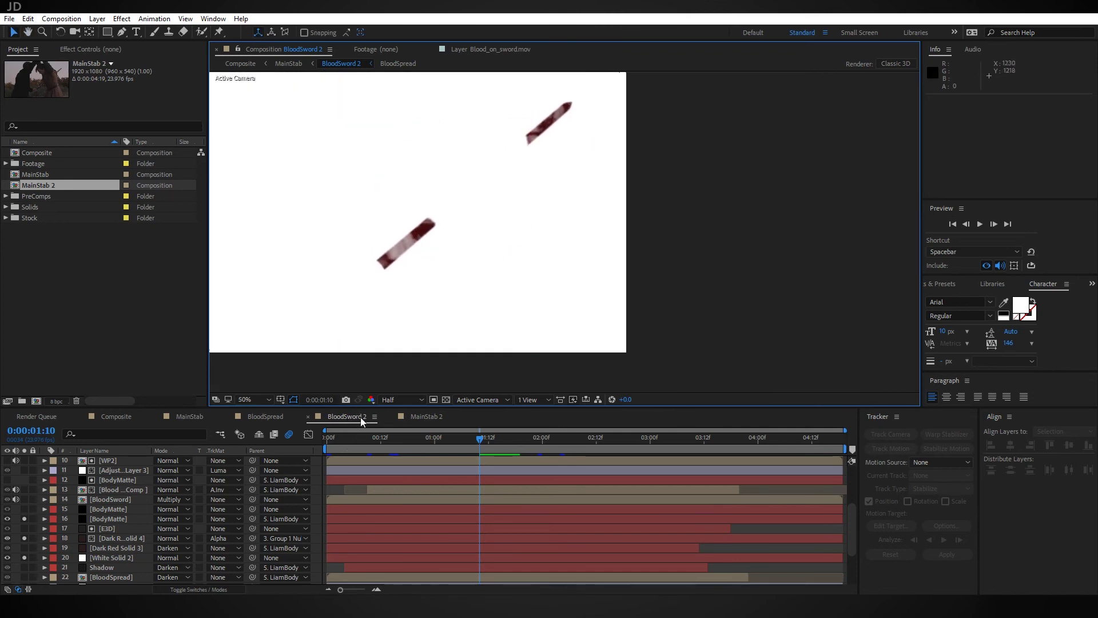
Return to MainStab and solo the BloodSword 2 layer to view its feathered mask around the back blade
{"action": "left_click", "coordinate": [194, 417]}
{"action": "left_click_drag", "start_coordinate": [385, 336], "coordinate": [567, 232]}
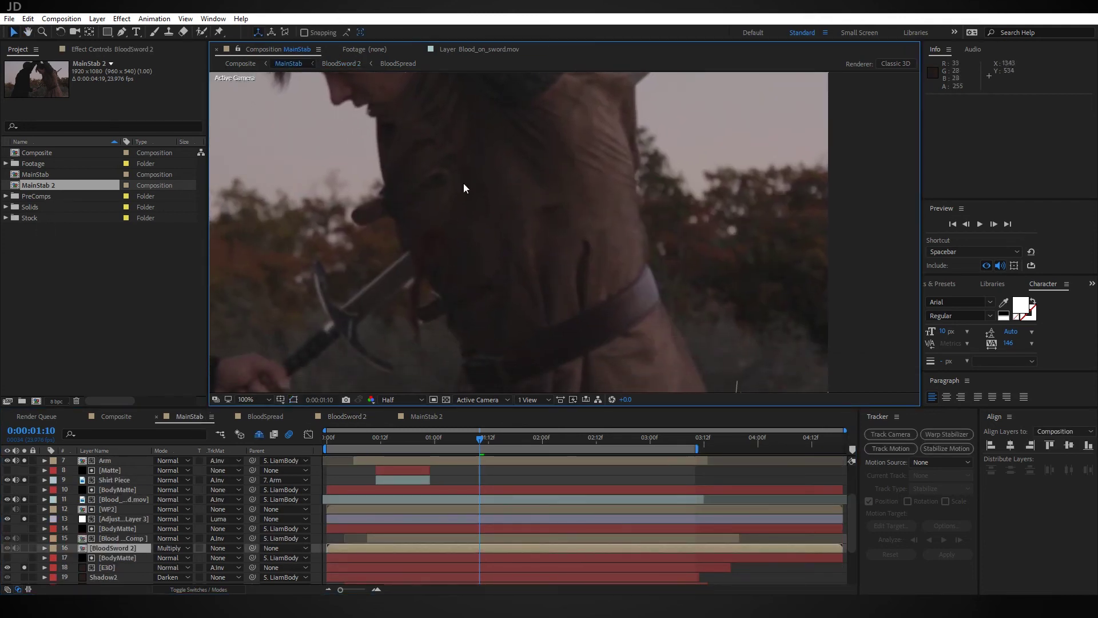
{"action": "left_click", "coordinate": [24, 547], "text": "alt"}
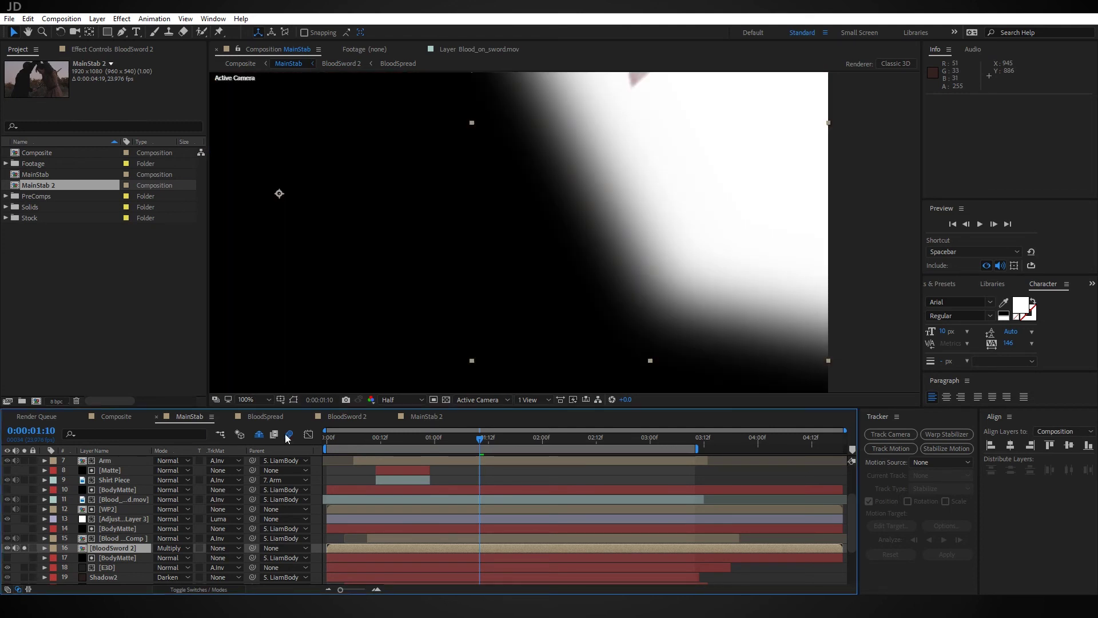
{"action": "scroll", "coordinate": [519, 210], "scroll_direction": "down", "scroll_amount": 2}
{"action": "left_click_drag", "start_coordinate": [519, 211], "coordinate": [394, 185]}
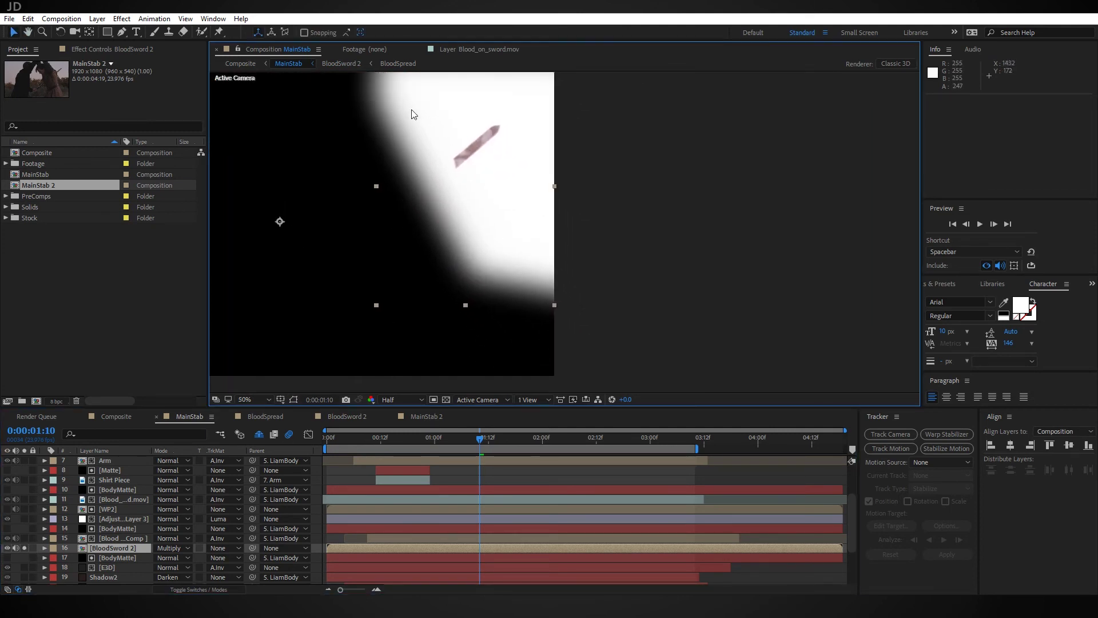
{"action": "left_click_drag", "start_coordinate": [379, 101], "coordinate": [368, 144]}
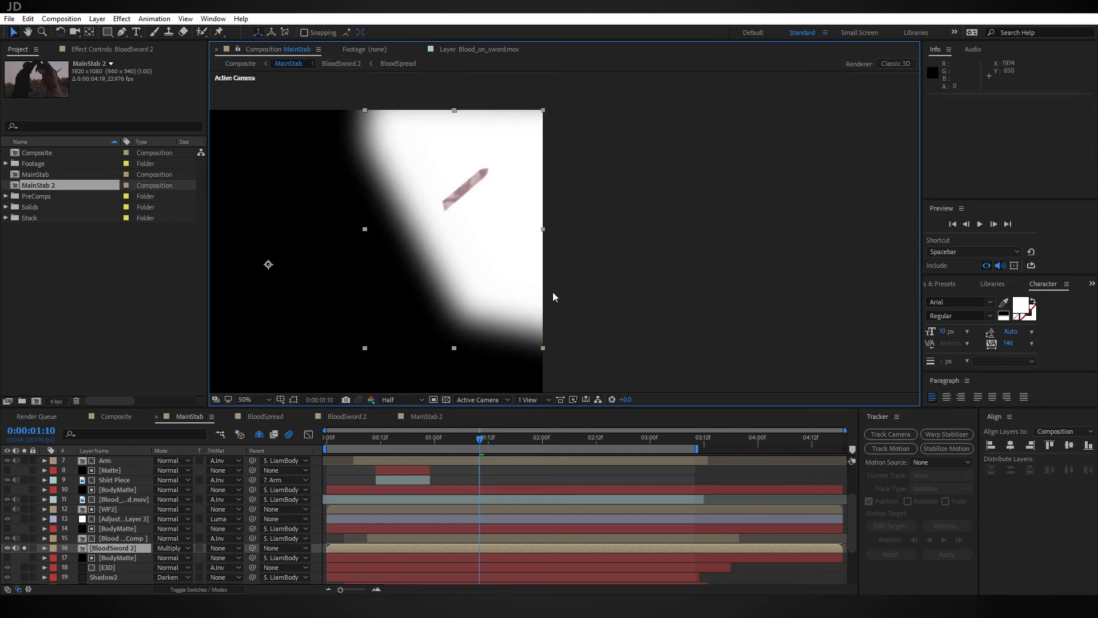
Examine the masked blood on the back blade at 100% and undo the soloing of BloodSword 2
{"action": "left_click_drag", "start_coordinate": [466, 278], "coordinate": [516, 251]}
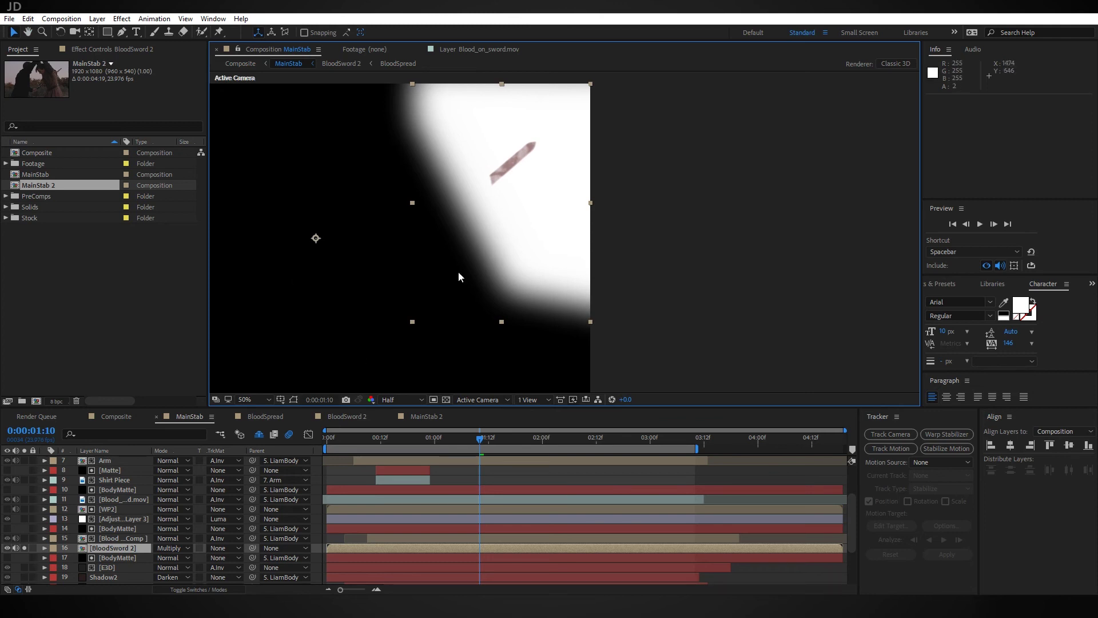
{"action": "left_click_drag", "start_coordinate": [500, 225], "coordinate": [461, 259]}
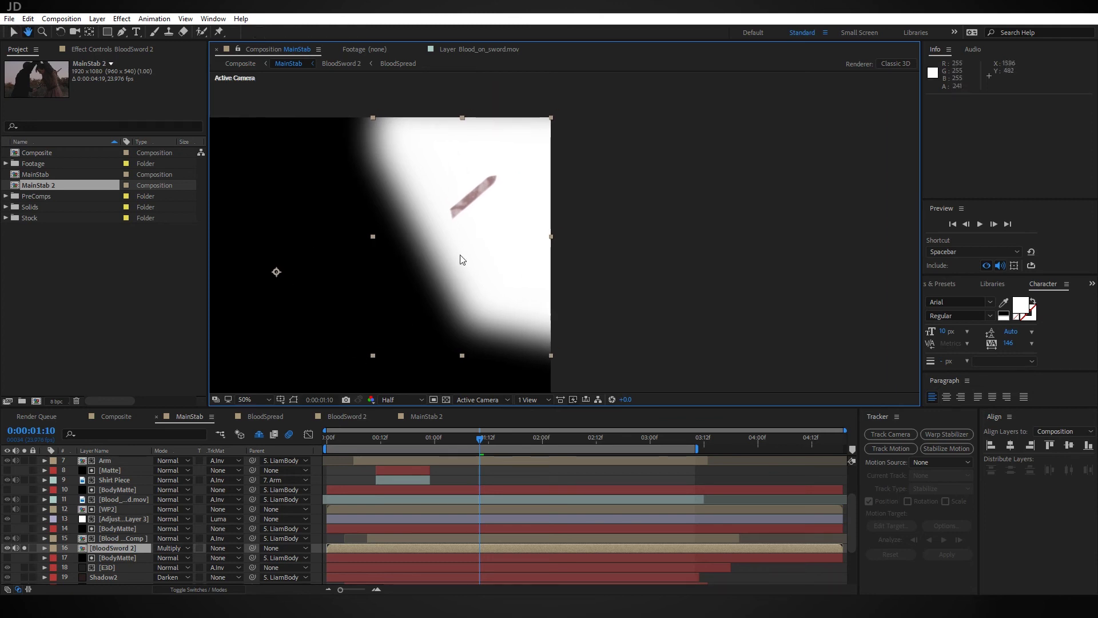
{"action": "scroll", "coordinate": [475, 263], "scroll_direction": "up", "scroll_amount": 1}
{"action": "left_click_drag", "start_coordinate": [469, 213], "coordinate": [471, 264]}
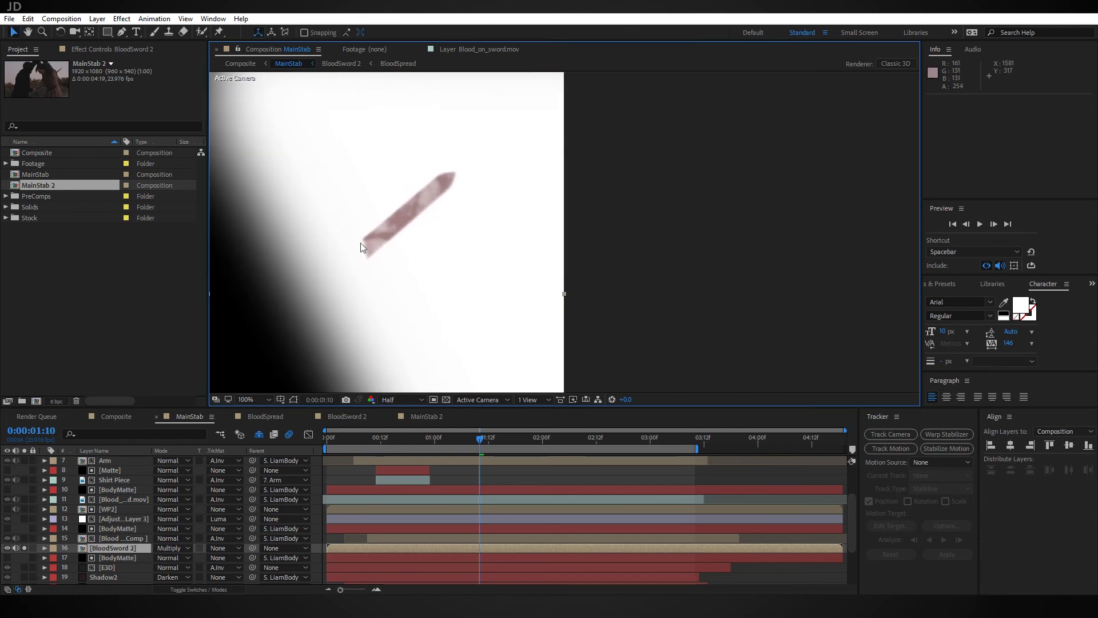
{"action": "key", "text": "ctrl+z"}
{"action": "left_click_drag", "start_coordinate": [378, 338], "coordinate": [420, 308]}
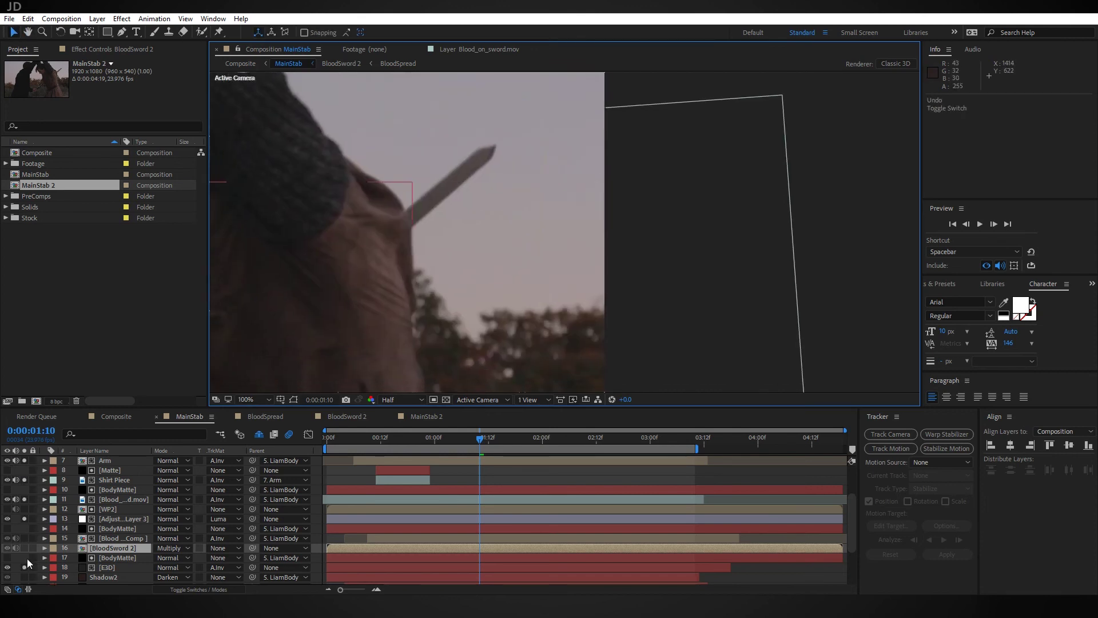
Examine the full MainStab shot at 0:00:00:08, from the sword's entry to the blade exiting the back
{"action": "scroll", "coordinate": [351, 306], "scroll_direction": "down", "scroll_amount": 3}
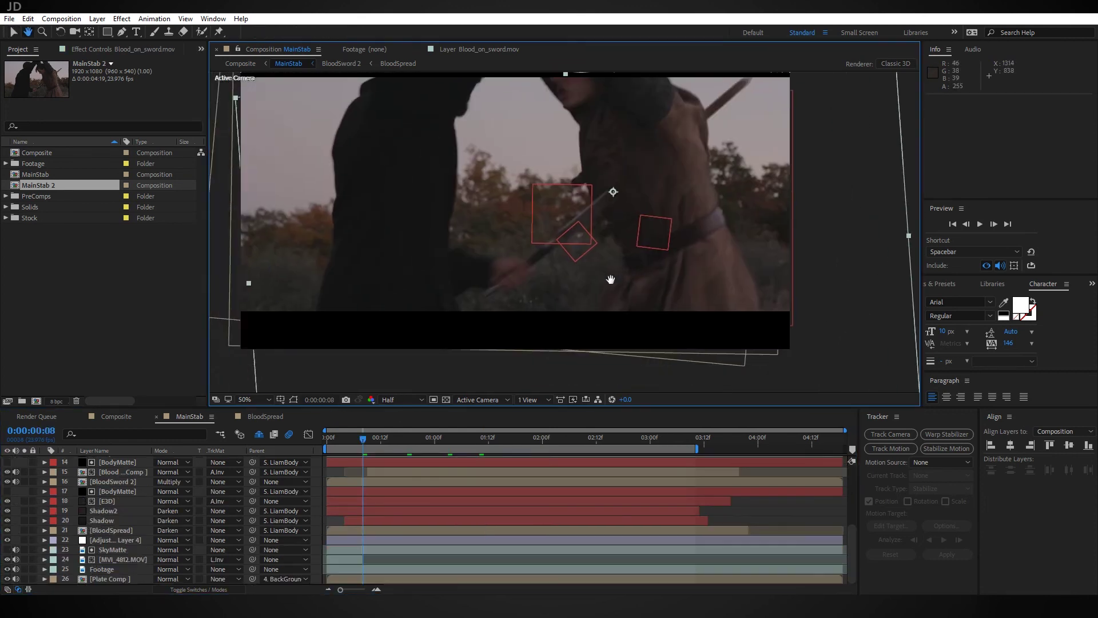
{"action": "left_click_drag", "start_coordinate": [609, 266], "coordinate": [548, 286]}
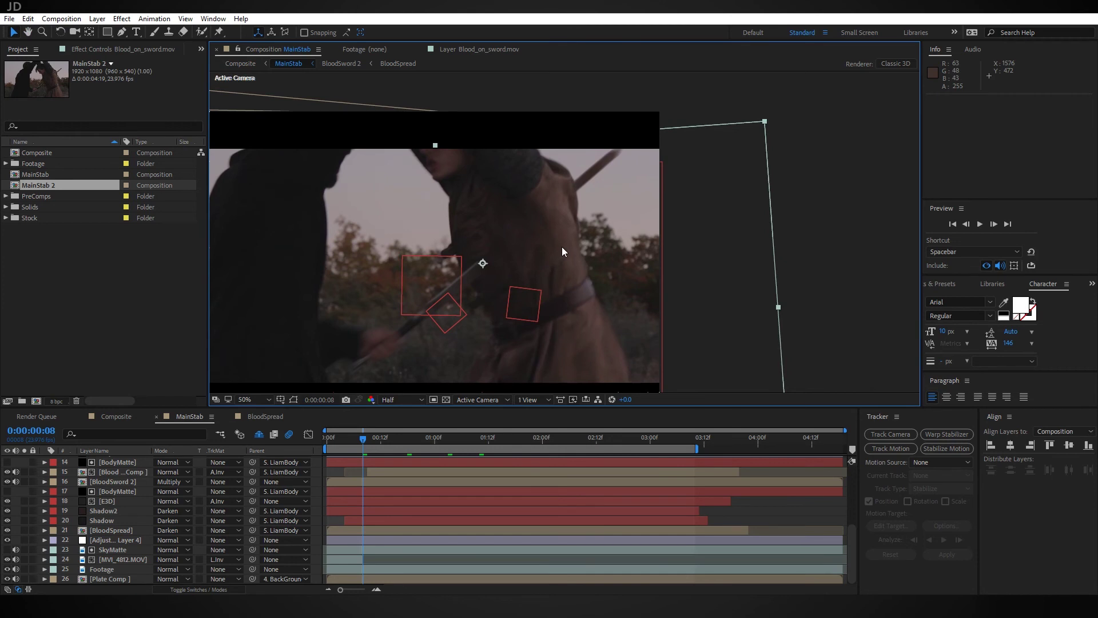
{"action": "left_click_drag", "start_coordinate": [562, 248], "coordinate": [578, 216]}
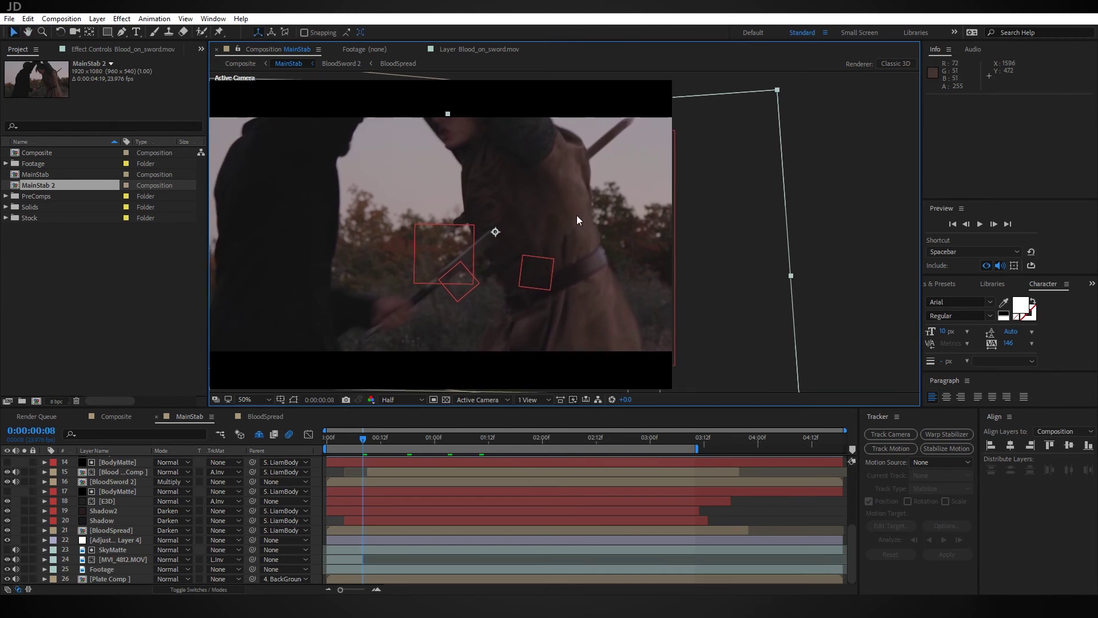
{"action": "left_click_drag", "start_coordinate": [588, 223], "coordinate": [501, 235]}
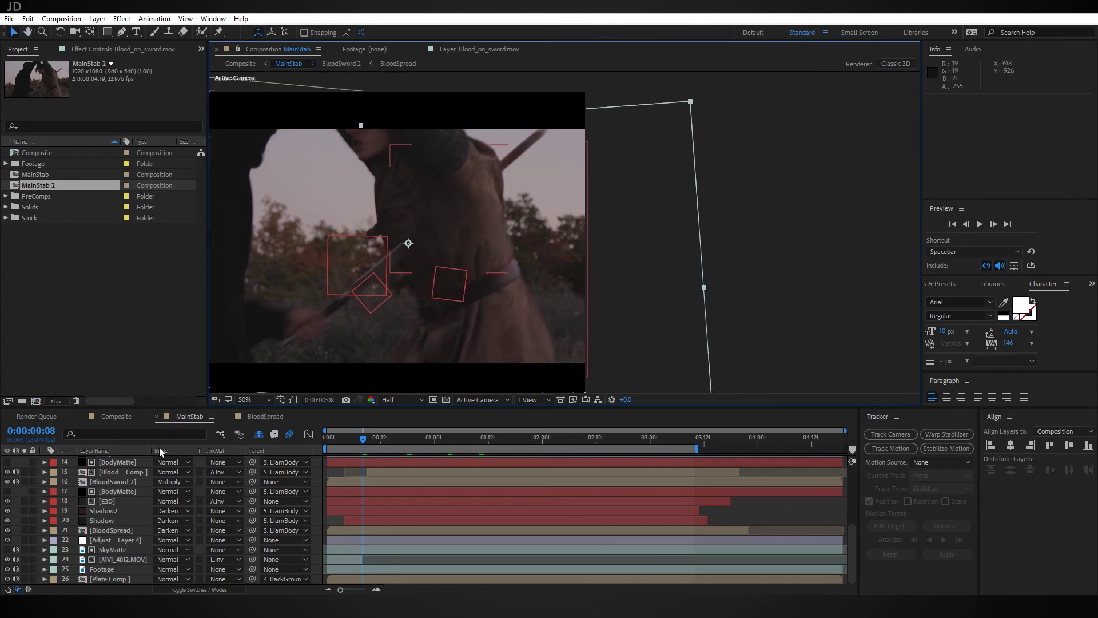
Open the Composite composition and inspect the blood burst around the blade exiting the back at 100% and 50%
{"action": "left_click", "coordinate": [115, 416]}
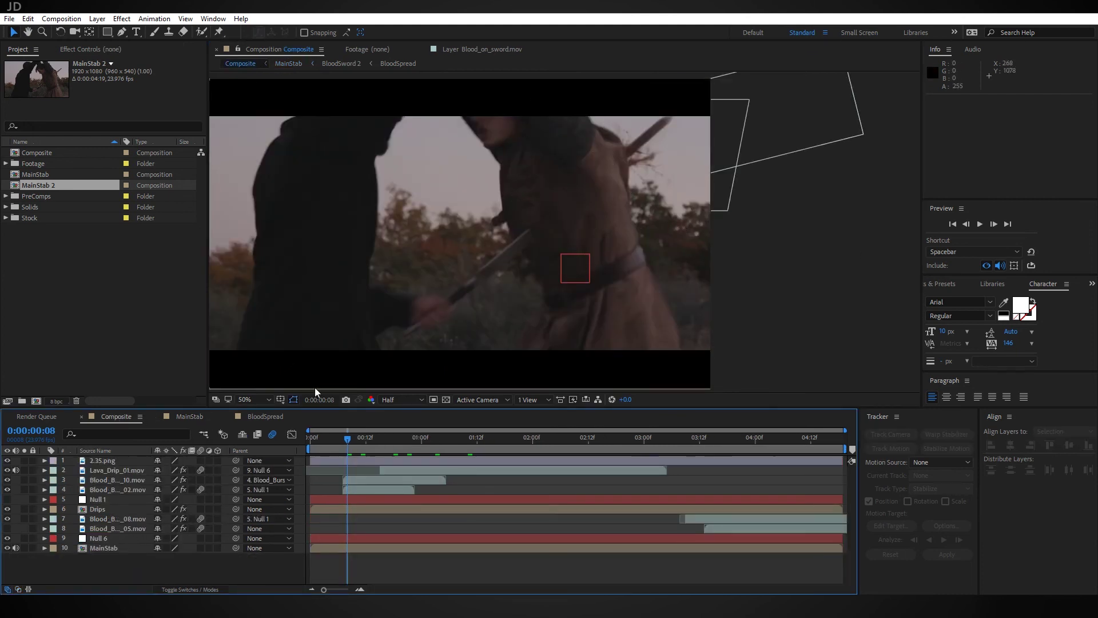
{"action": "scroll", "coordinate": [510, 298], "scroll_direction": "up", "scroll_amount": 2}
{"action": "left_click_drag", "start_coordinate": [550, 304], "coordinate": [565, 278]}
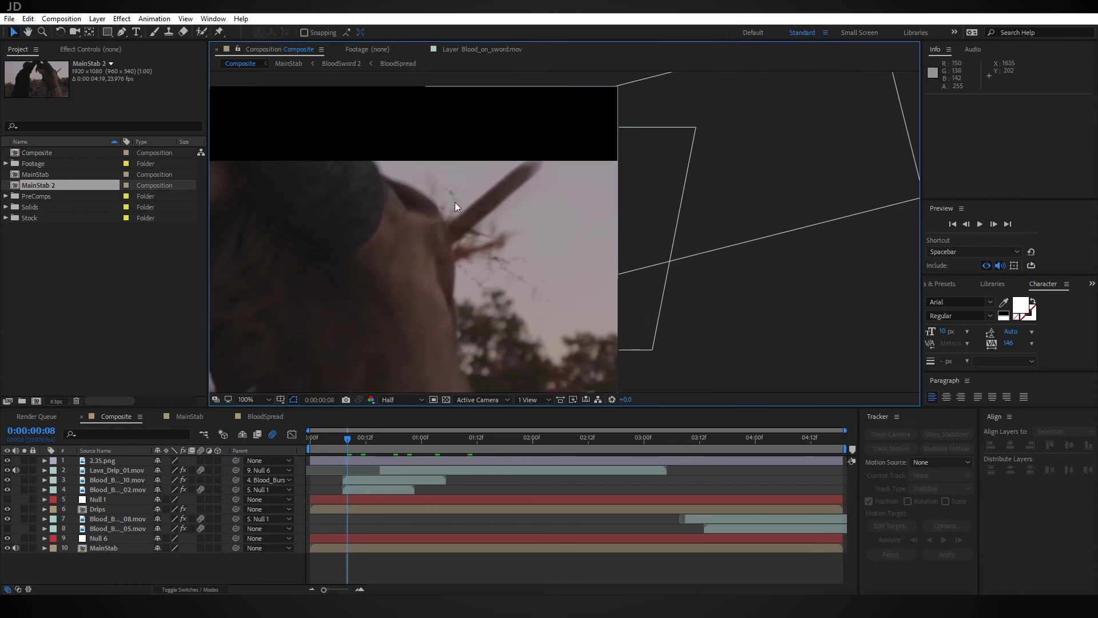
{"action": "left_click_drag", "start_coordinate": [553, 257], "coordinate": [529, 254]}
{"action": "left_click_drag", "start_coordinate": [543, 340], "coordinate": [529, 319]}
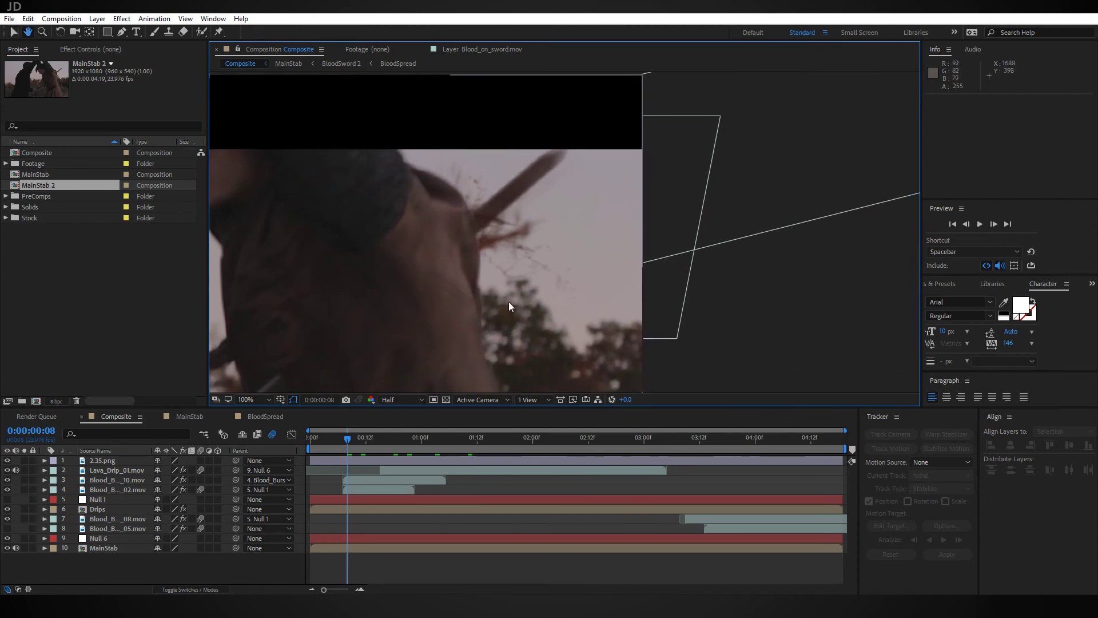
{"action": "scroll", "coordinate": [509, 301], "scroll_direction": "down", "scroll_amount": 1}
{"action": "left_click_drag", "start_coordinate": [449, 295], "coordinate": [489, 263]}
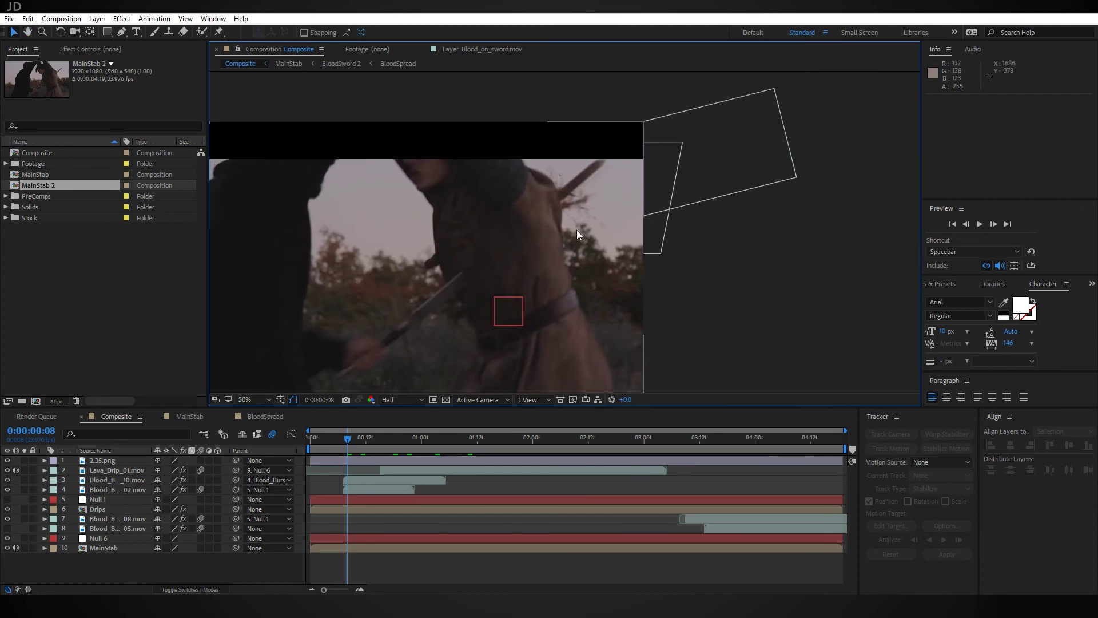
Open the Blood_on_sword.mov layer view and scrub through its dripping blood around 0:00:03:09 at 100%
{"action": "left_click", "coordinate": [485, 54]}
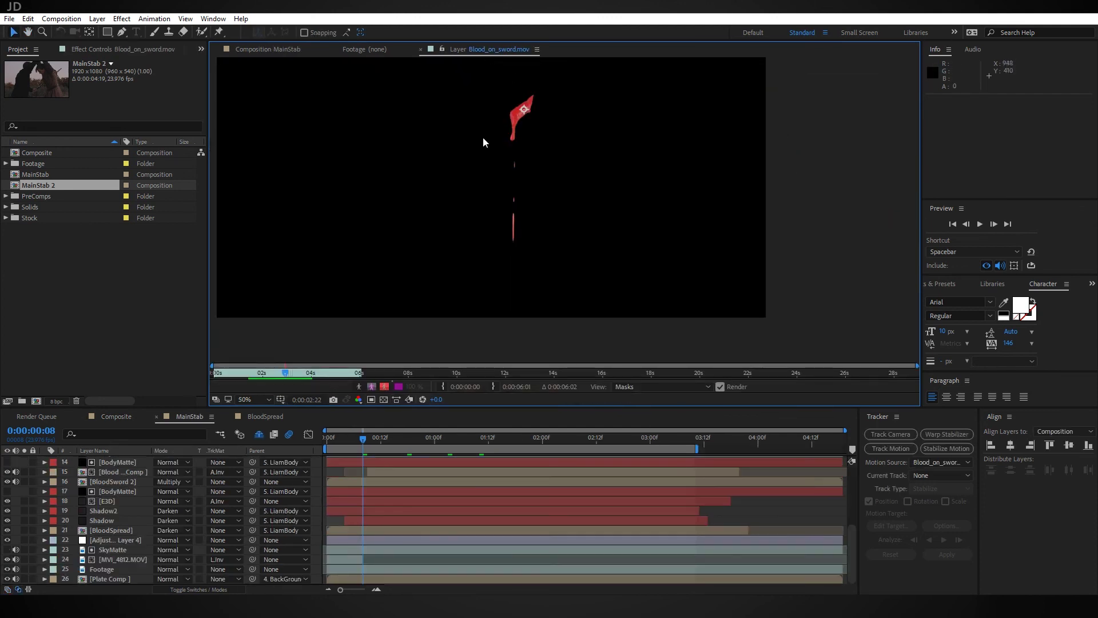
{"action": "left_click_drag", "start_coordinate": [290, 373], "coordinate": [295, 373]}
{"action": "scroll", "coordinate": [598, 202], "scroll_direction": "up", "scroll_amount": 2}
{"action": "left_click_drag", "start_coordinate": [508, 282], "coordinate": [520, 235]}
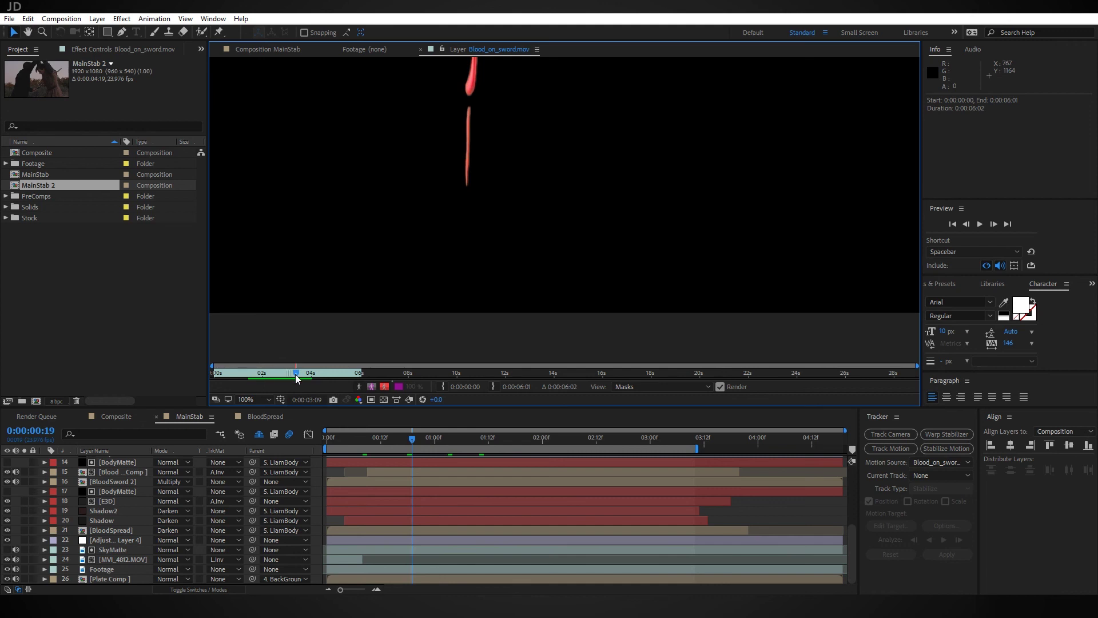
{"action": "left_click_drag", "start_coordinate": [295, 374], "coordinate": [291, 373]}
Examine the blood drips under the back blade in MainStab at 0:00:00:16 and 200%, and compare them with the Blood_on_sword.mov layer
{"action": "left_click", "coordinate": [286, 50]}
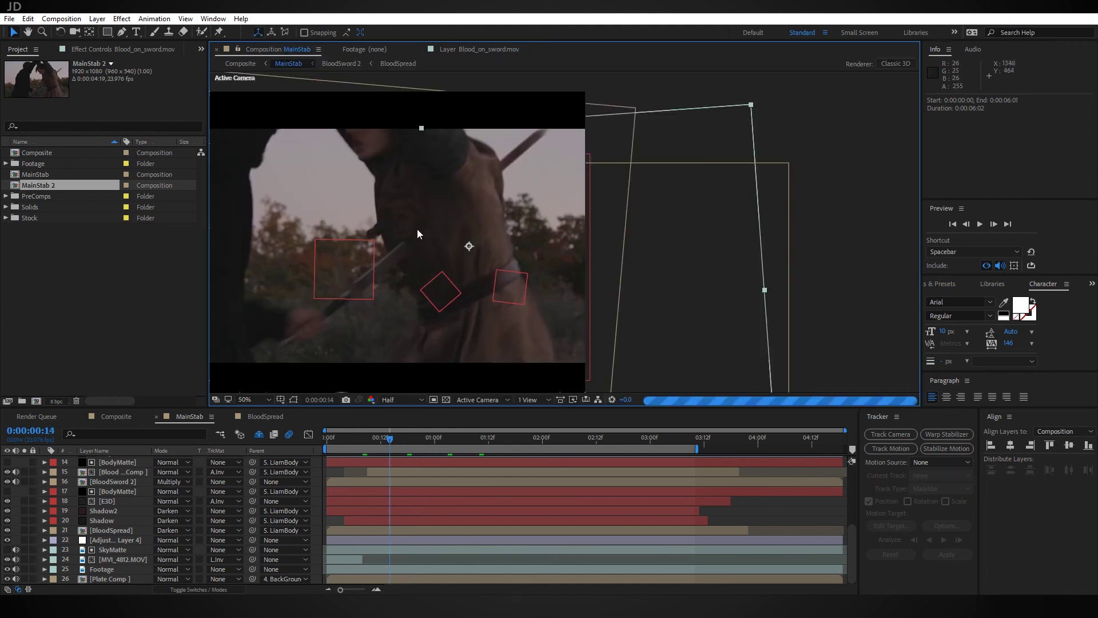
{"action": "key", "text": "slash"}
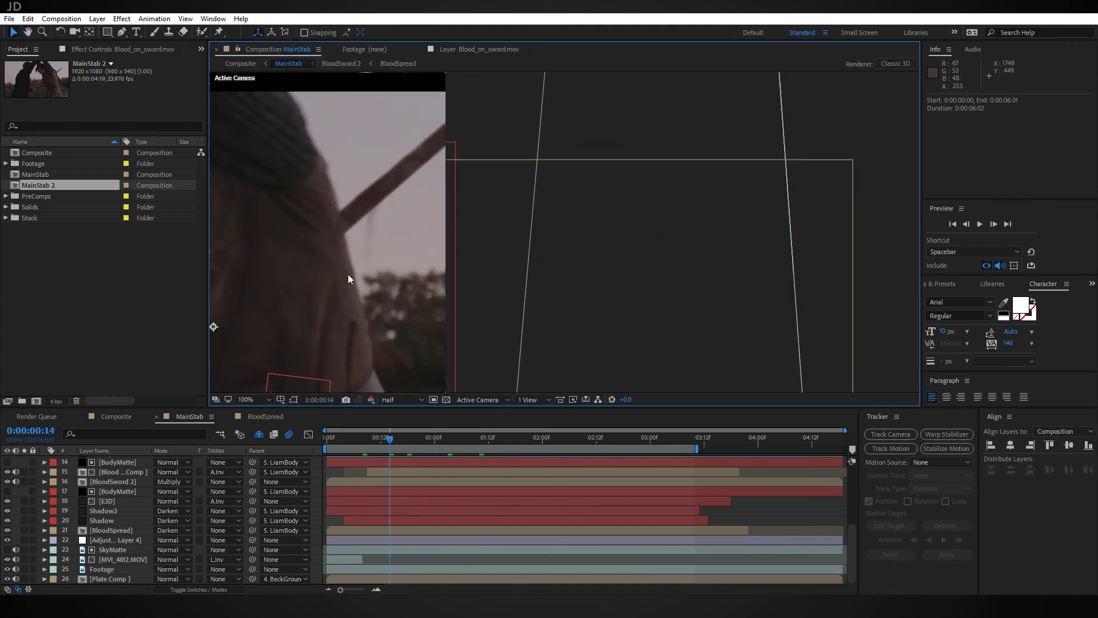
{"action": "left_click", "coordinate": [399, 441]}
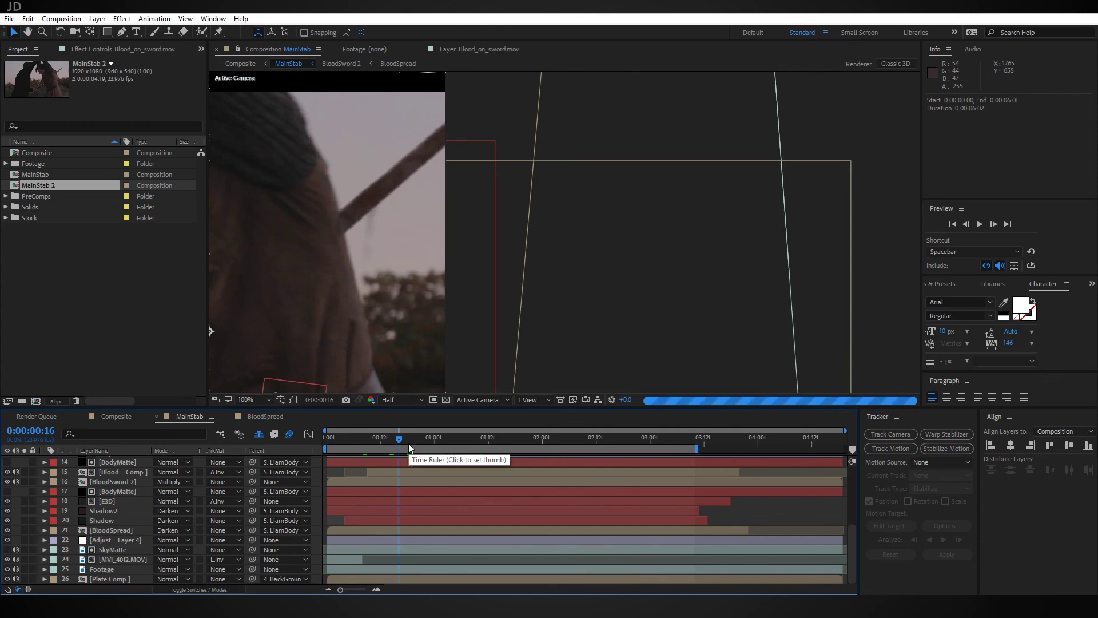
{"action": "left_click_drag", "start_coordinate": [388, 220], "coordinate": [414, 217]}
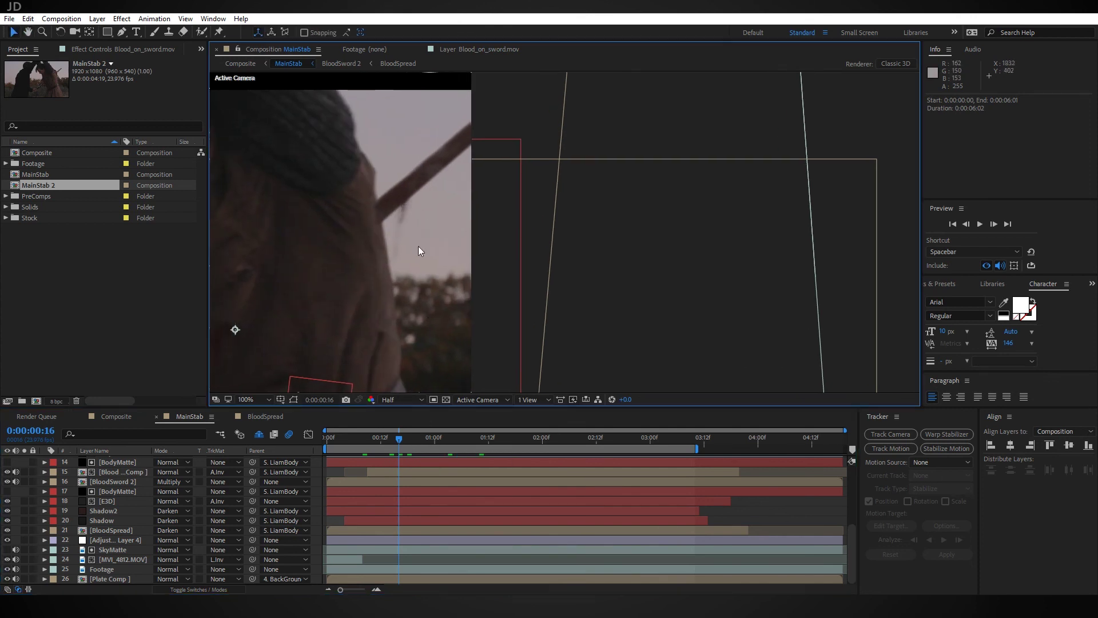
{"action": "scroll", "coordinate": [418, 246], "scroll_direction": "up", "scroll_amount": 1}
{"action": "left_click_drag", "start_coordinate": [338, 223], "coordinate": [522, 241]}
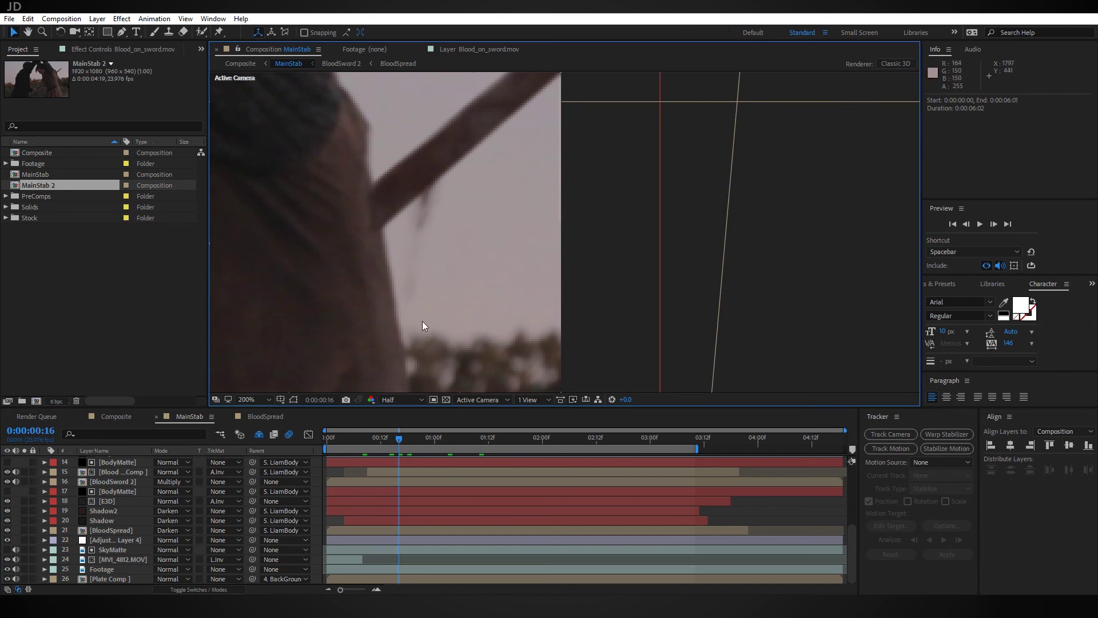
{"action": "left_click", "coordinate": [509, 50]}
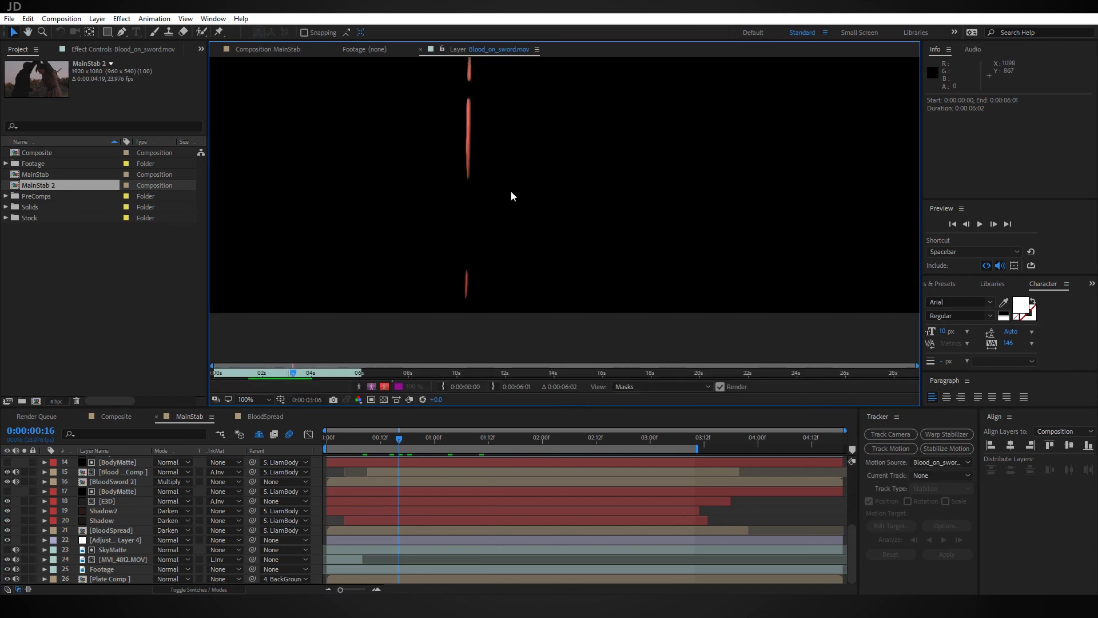
{"action": "left_click_drag", "start_coordinate": [588, 186], "coordinate": [594, 140]}
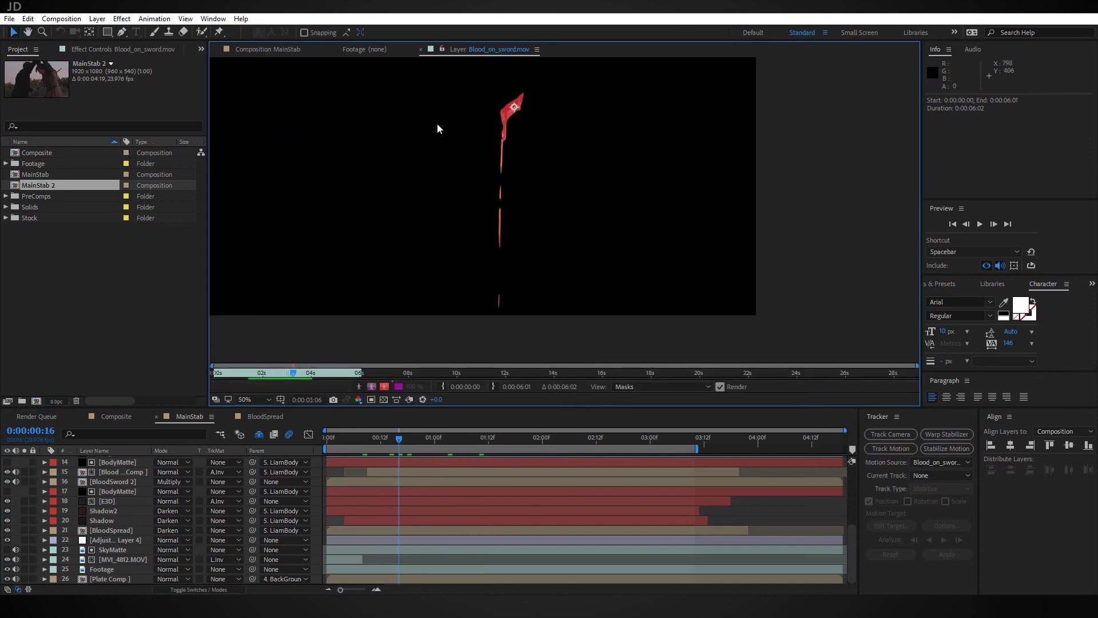
Return to the Composite composition and examine the blood around the back blade at 100%, from 0:00:00:19 to 0:00:01:11
{"action": "left_click", "coordinate": [300, 57]}
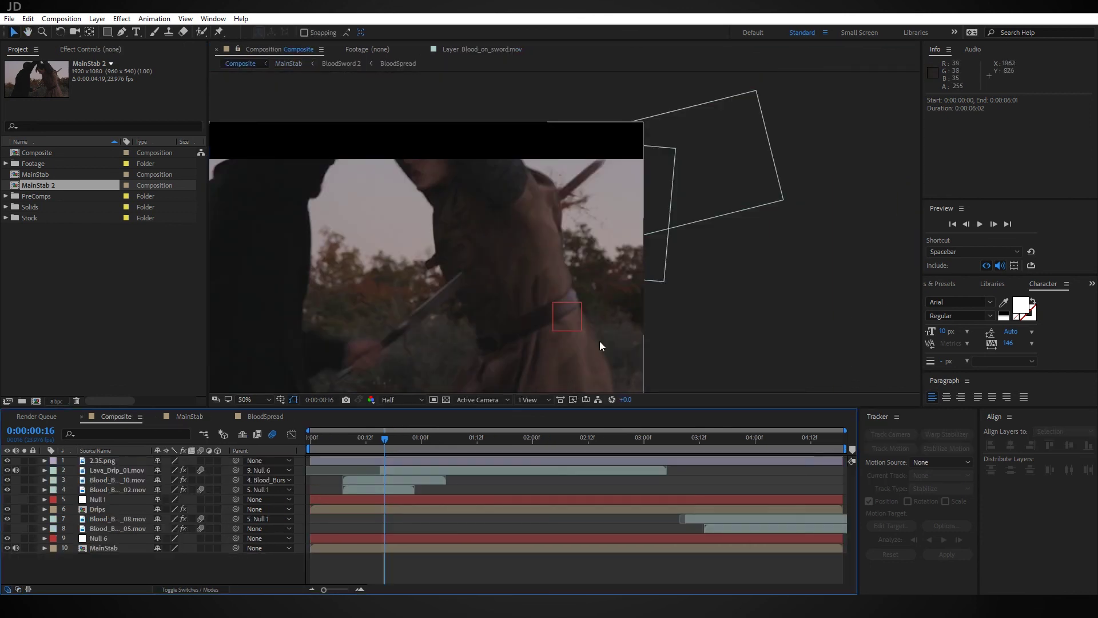
{"action": "left_click_drag", "start_coordinate": [458, 243], "coordinate": [396, 195]}
{"action": "scroll", "coordinate": [598, 262], "scroll_direction": "up", "scroll_amount": 1}
{"action": "left_click", "coordinate": [362, 441]}
{"action": "left_click_drag", "start_coordinate": [398, 441], "coordinate": [418, 445]}
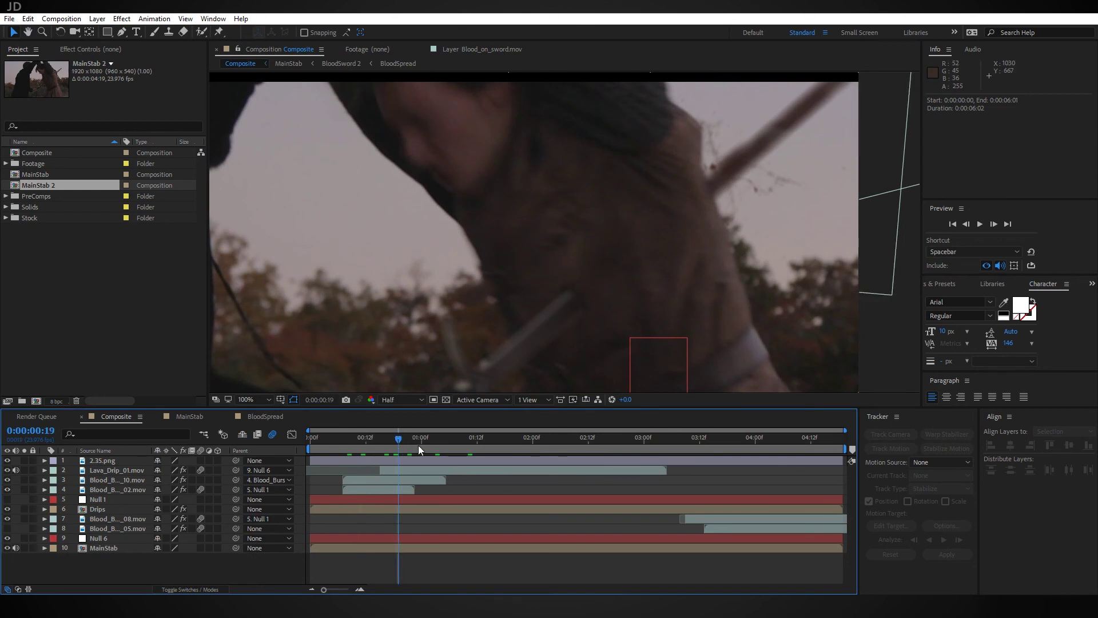
{"action": "left_click", "coordinate": [473, 441]}
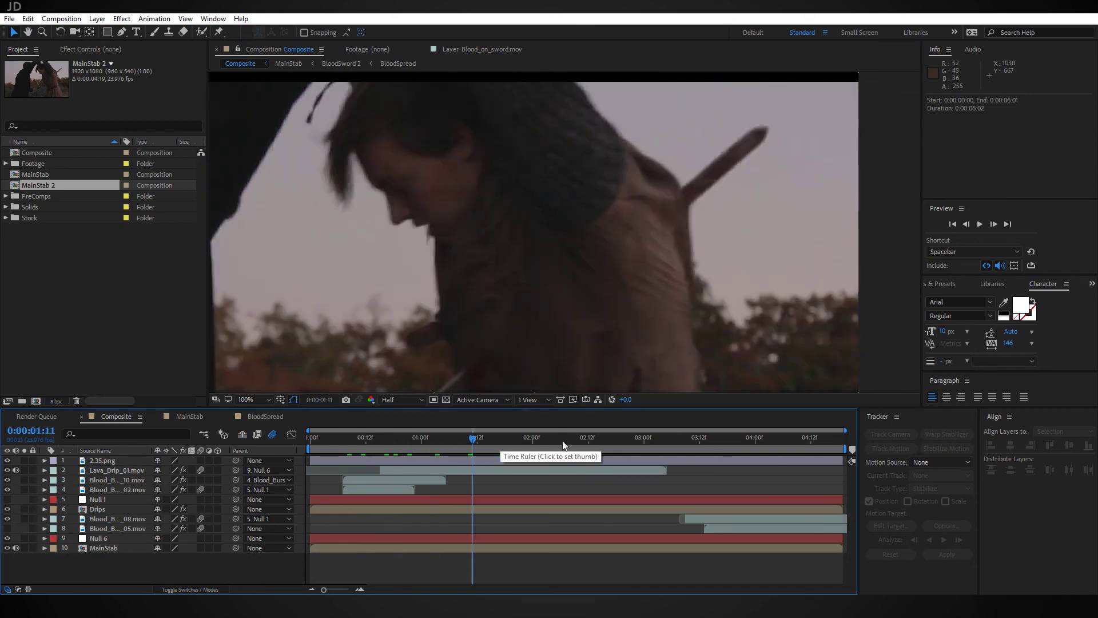
Inspect the face and chest area of the Composite shot at 200%, and view the full frame at 0:00:01:09 and 50%
{"action": "left_click_drag", "start_coordinate": [557, 277], "coordinate": [645, 198]}
{"action": "scroll", "coordinate": [540, 315], "scroll_direction": "up", "scroll_amount": 1}
{"action": "left_click_drag", "start_coordinate": [534, 324], "coordinate": [523, 441]}
{"action": "left_click", "coordinate": [463, 440]}
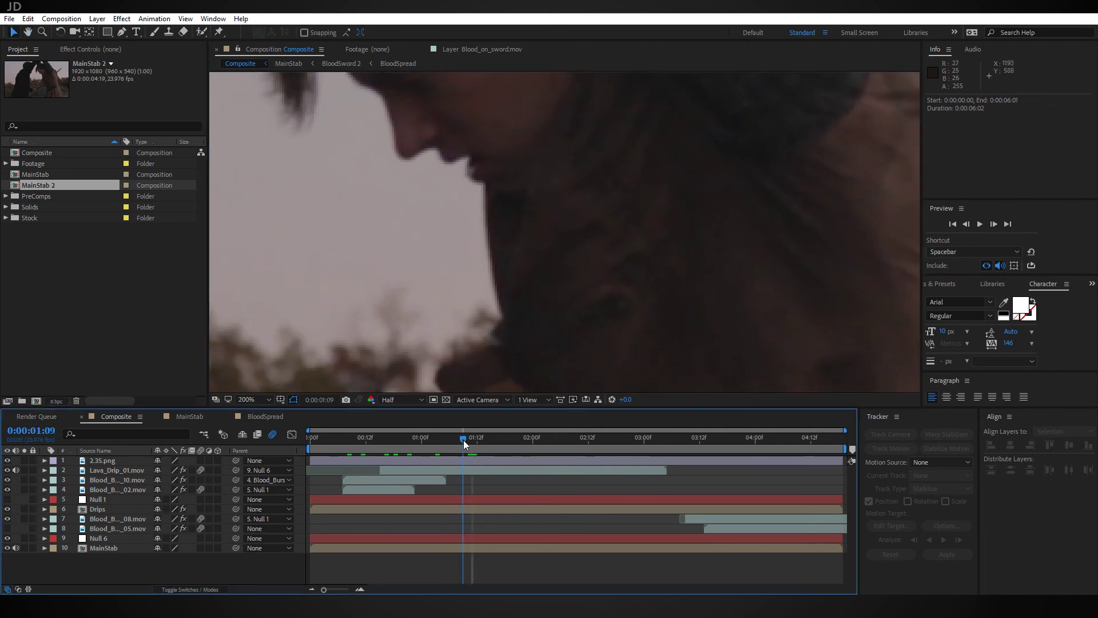
{"action": "scroll", "coordinate": [522, 273], "scroll_direction": "down", "scroll_amount": 2}
{"action": "left_click_drag", "start_coordinate": [579, 344], "coordinate": [619, 237]}
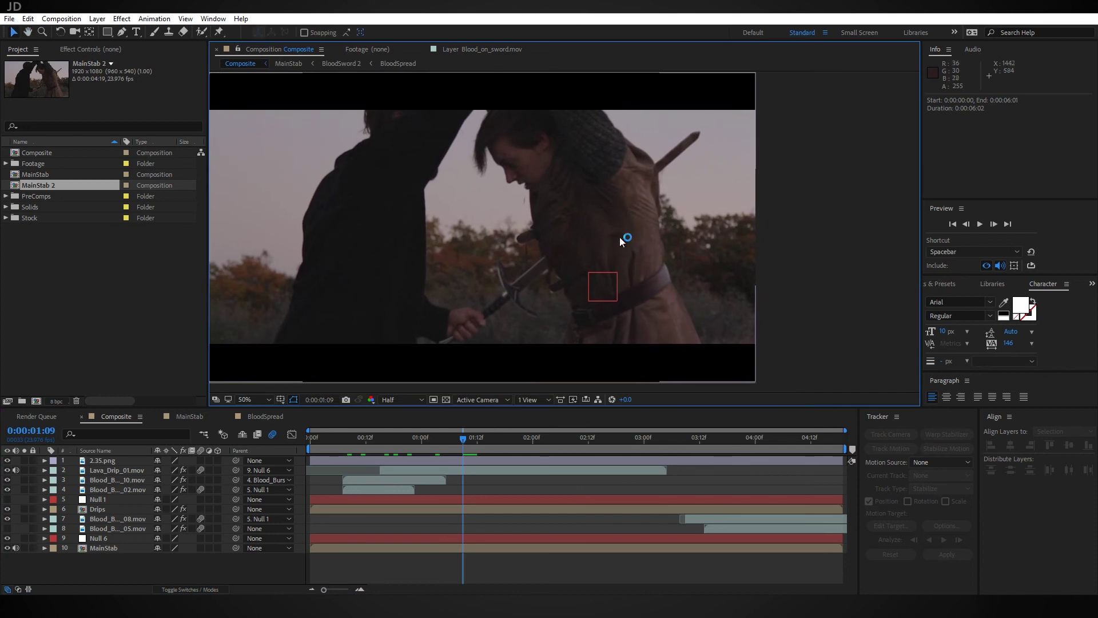